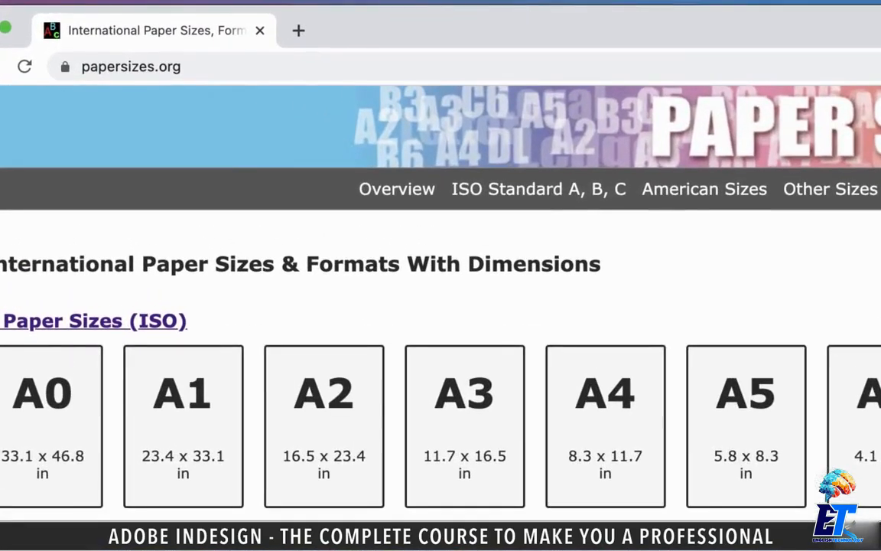
Step: Look through the ISO, American and other paper size categories on papersizes.org
left_click(93, 39)
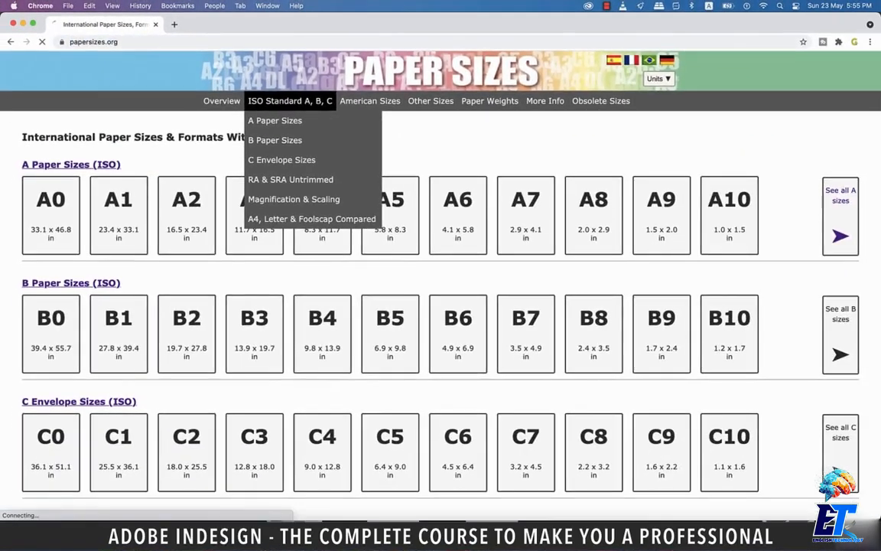
left_click(534, 186)
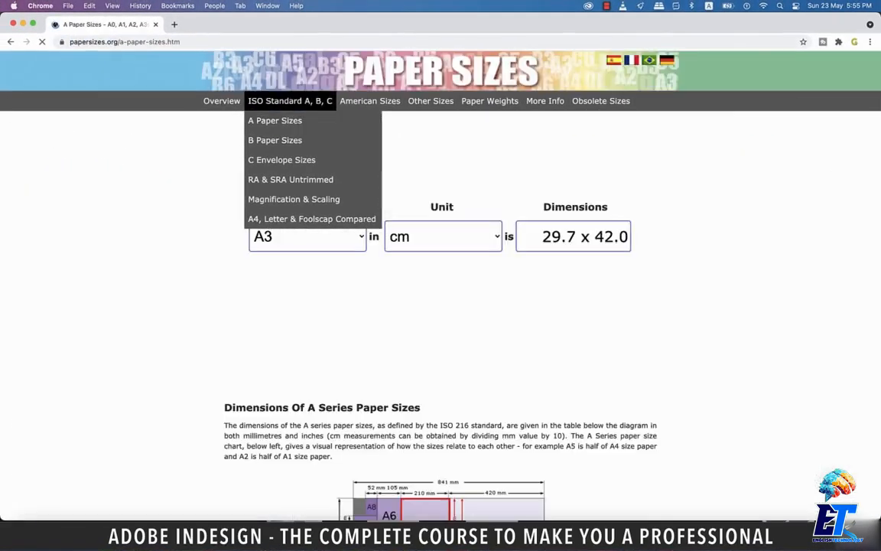
left_click(221, 100)
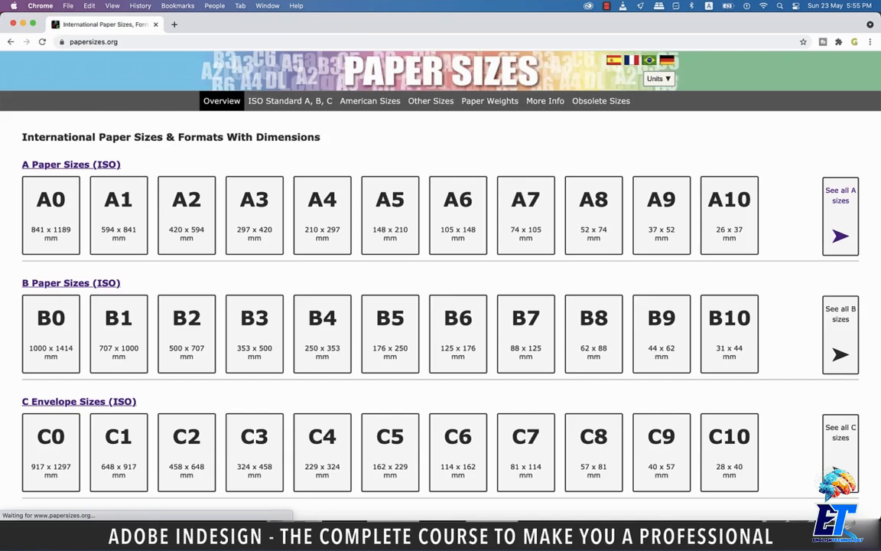
mouse_move(290, 100)
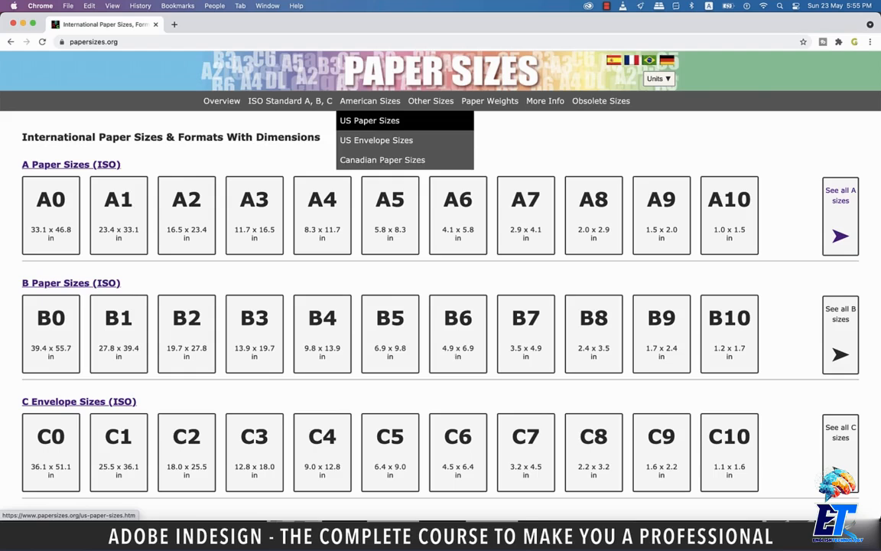
mouse_move(431, 101)
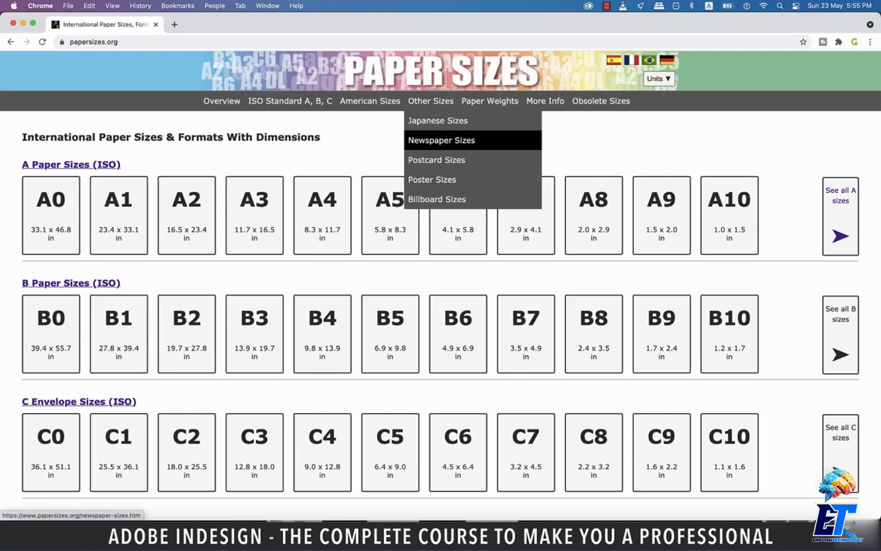
Step: Open the A series paper sizes page and look up the A4 dimensions in mm with the size converter
mouse_move(290, 100)
left_click(267, 120)
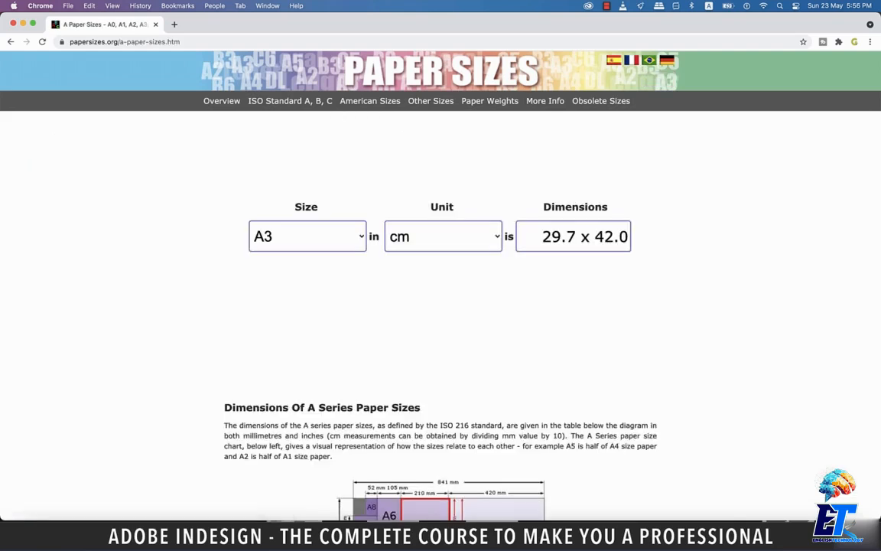
left_click(442, 230)
left_click(404, 205)
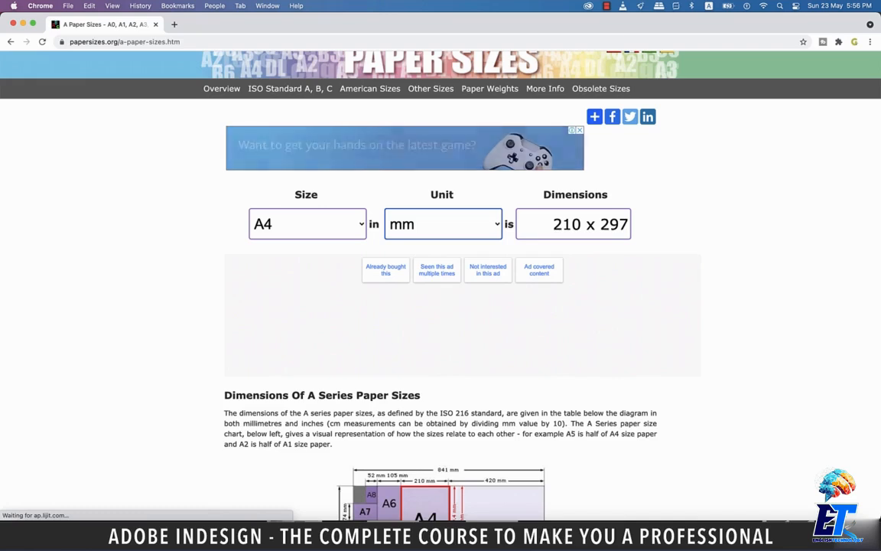
left_click(442, 224)
left_click(414, 289)
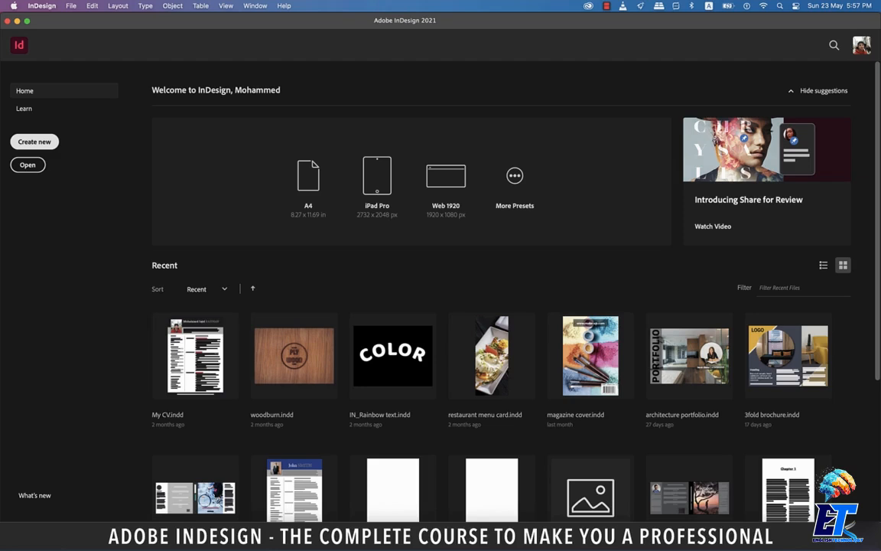
Step: Switch to InDesign, start a new document and show all blank print presets
left_click(34, 142)
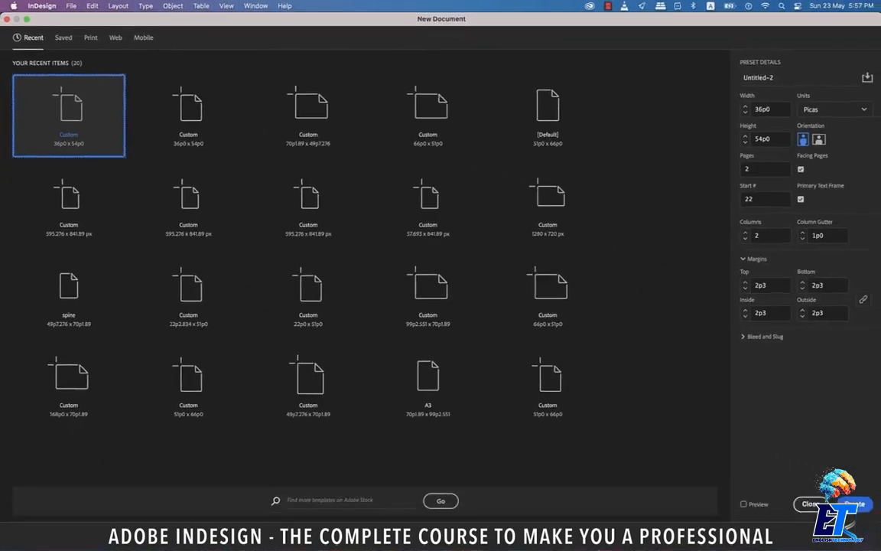
left_click(90, 36)
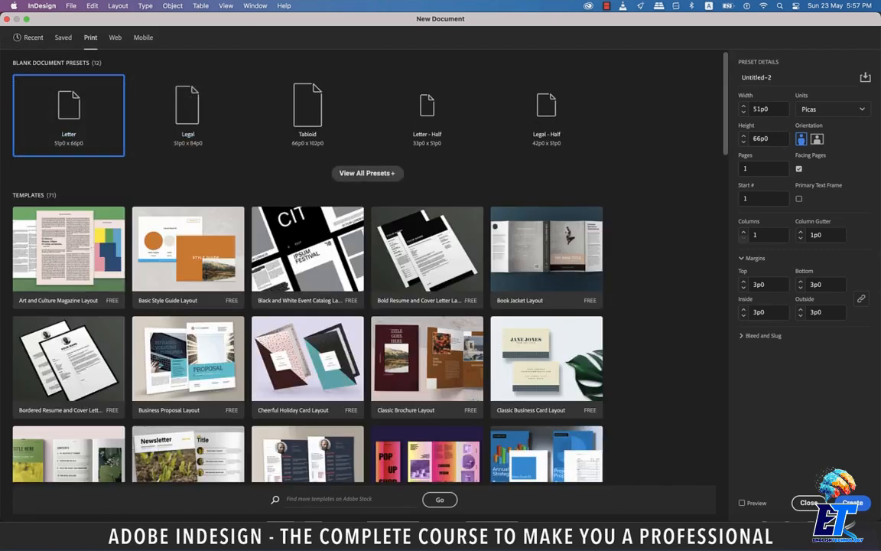
left_click(366, 173)
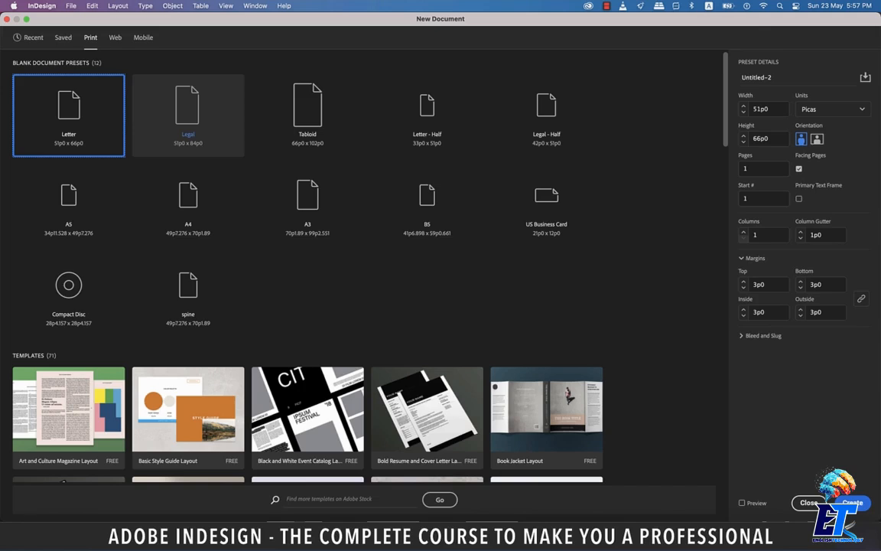
Step: Examine the available print presets and templates, and the full set of blank web presets
scroll(547, 153, "down", 5)
scroll(306, 268, "down", 2)
scroll(306, 268, "up", 10)
scroll(306, 268, "down", 15)
scroll(306, 267, "down", 3)
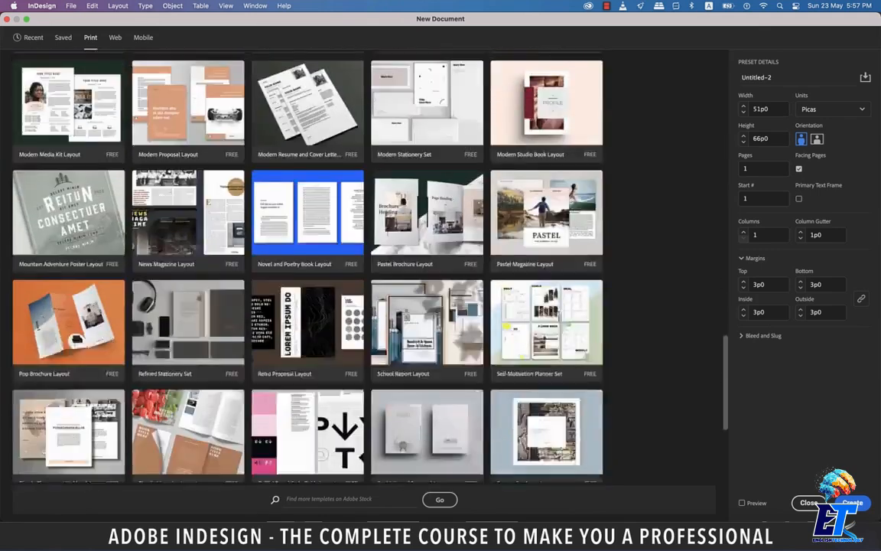
scroll(306, 107, "down", 3)
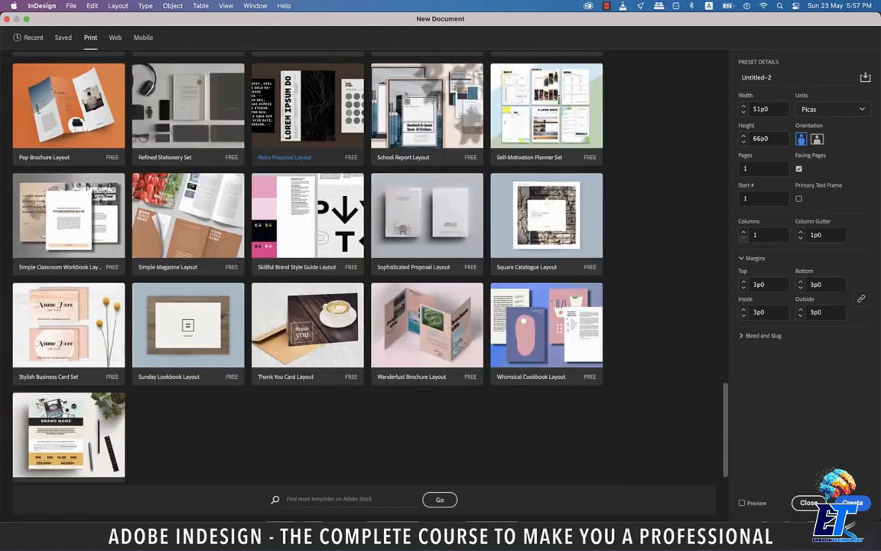
scroll(306, 268, "up", 20)
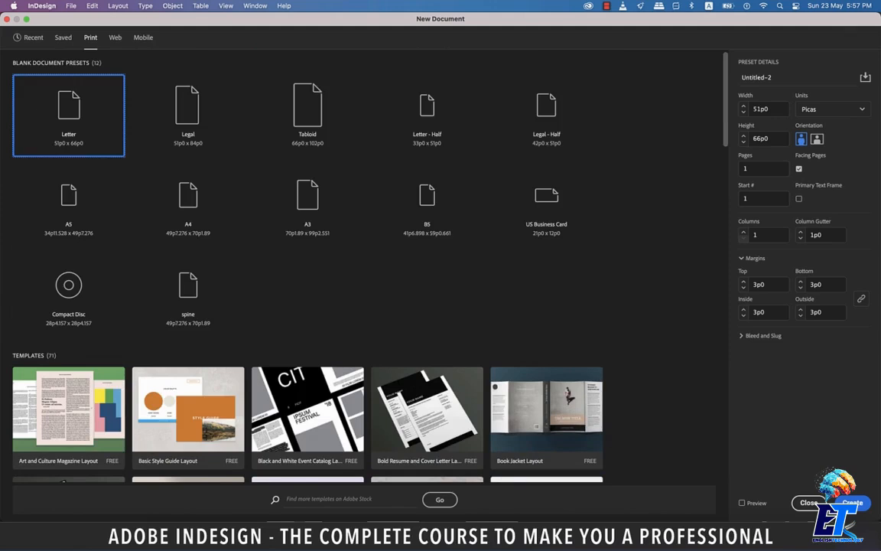
left_click(115, 37)
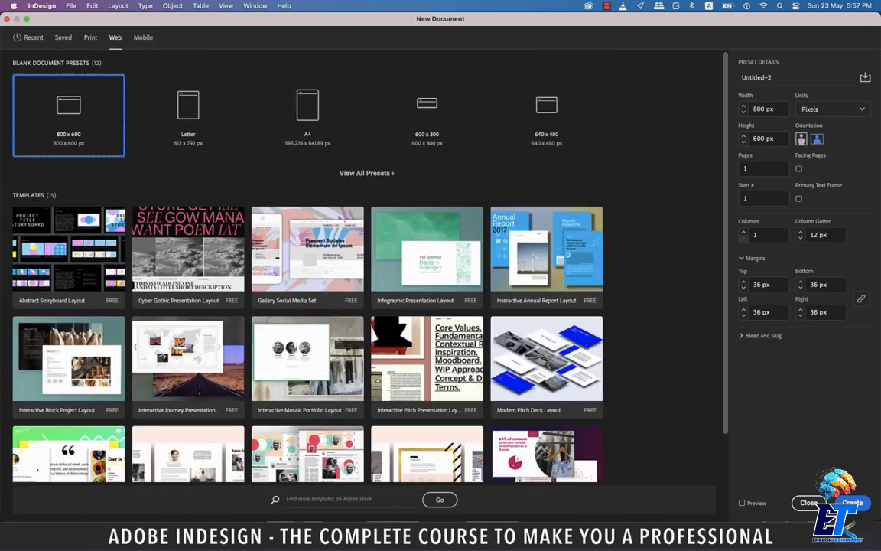
left_click(367, 173)
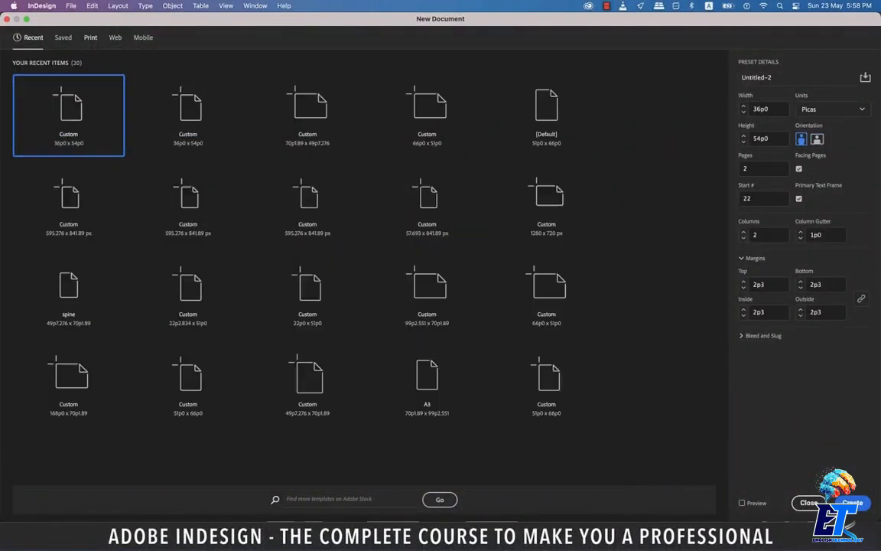
Step: Return to the print presets with Letter selected and set the document units to inches
left_click(90, 37)
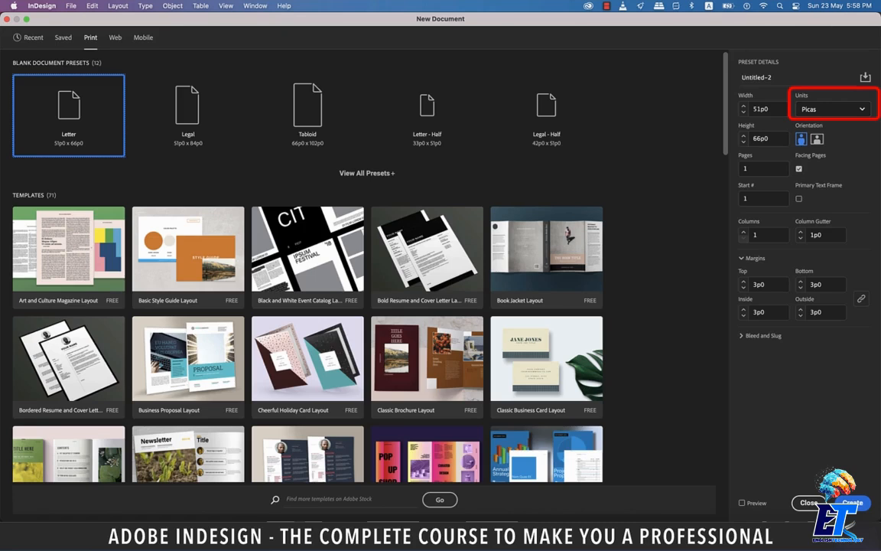
left_click(832, 109)
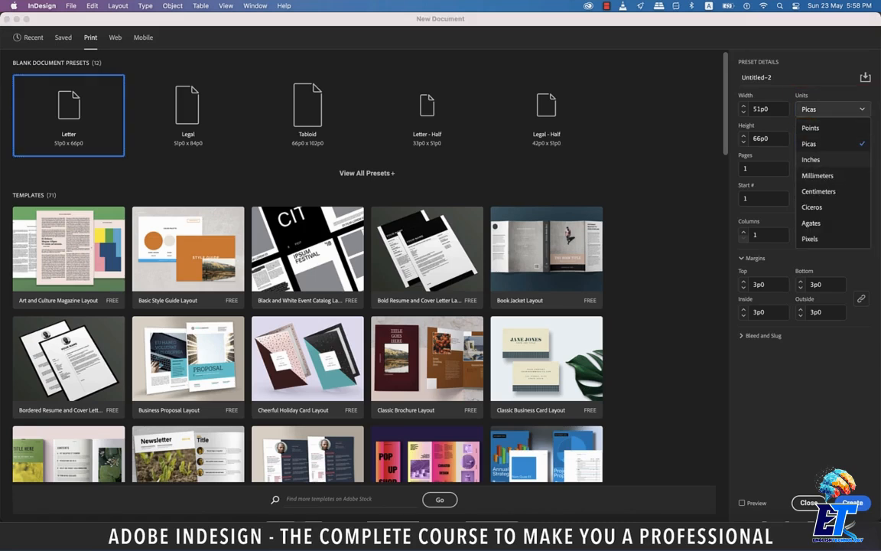
left_click(812, 159)
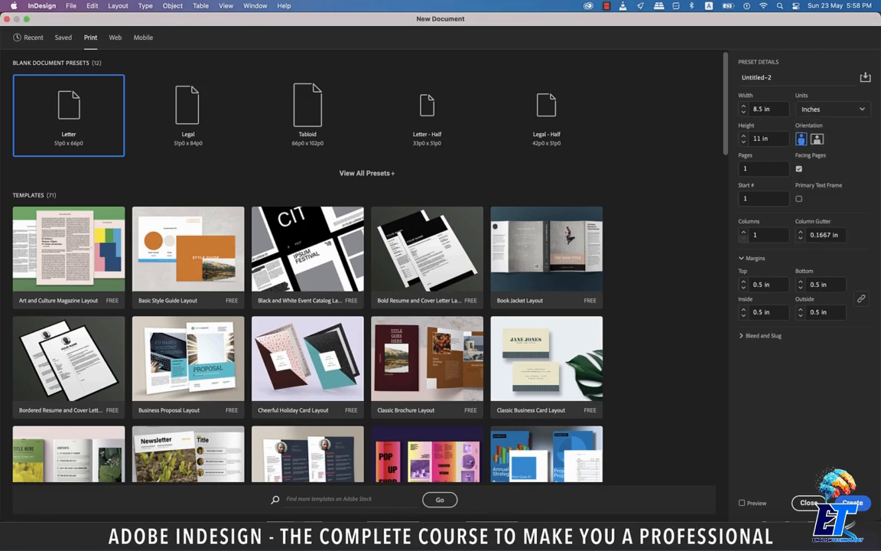
Step: Try the landscape orientation for the Letter page and return it to portrait
left_click(770, 108)
left_click(767, 138)
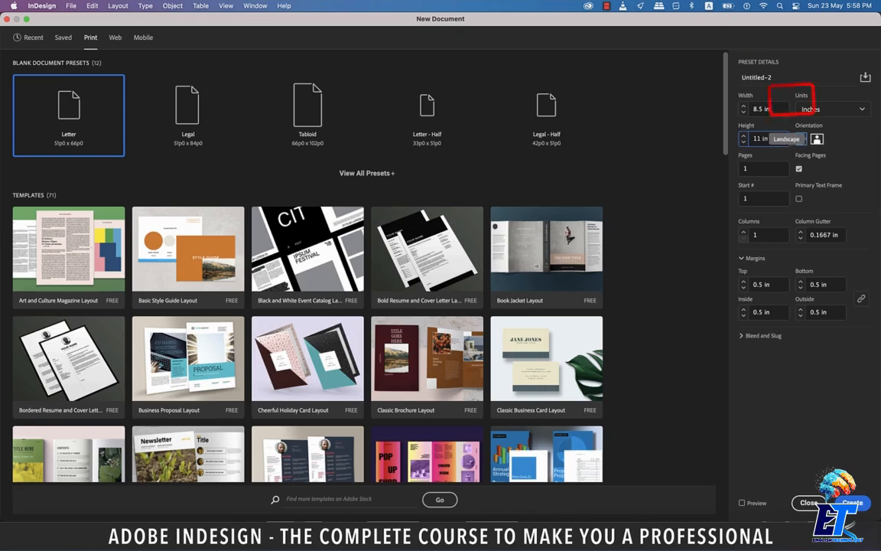
left_click(801, 138)
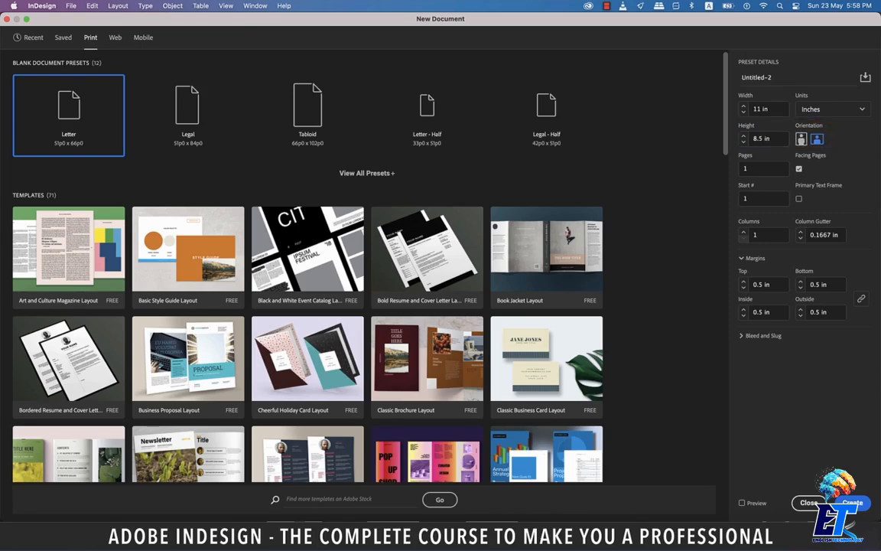
left_click(801, 139)
Step: Set the number of pages to 5 and leave facing pages enabled
left_click(763, 168)
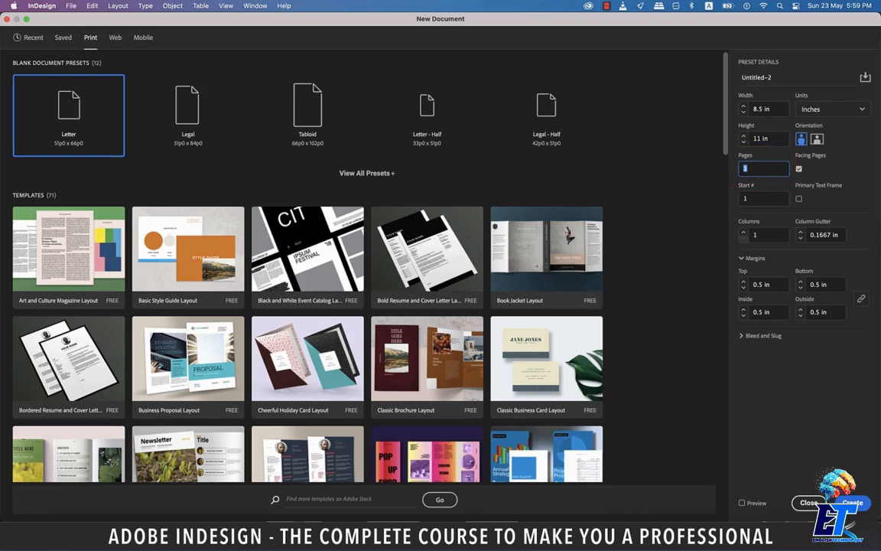
type("5")
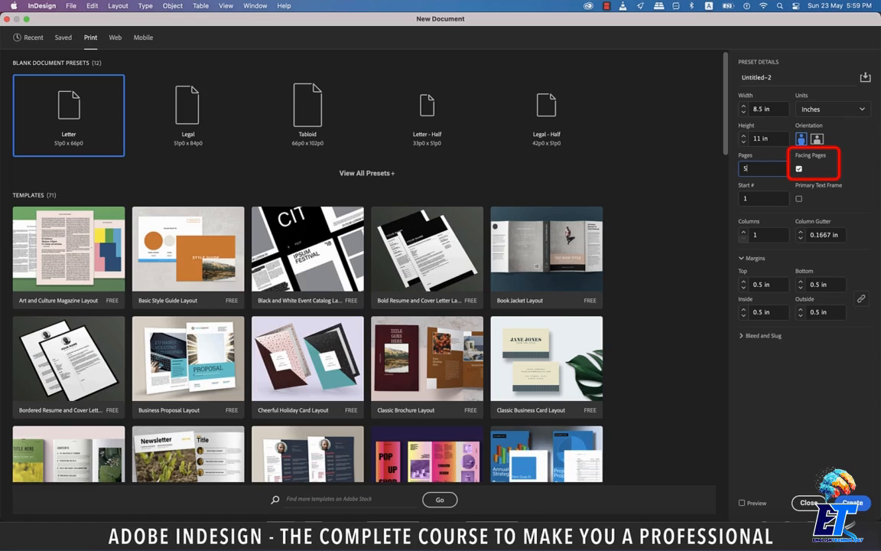
left_click(798, 168)
key("space")
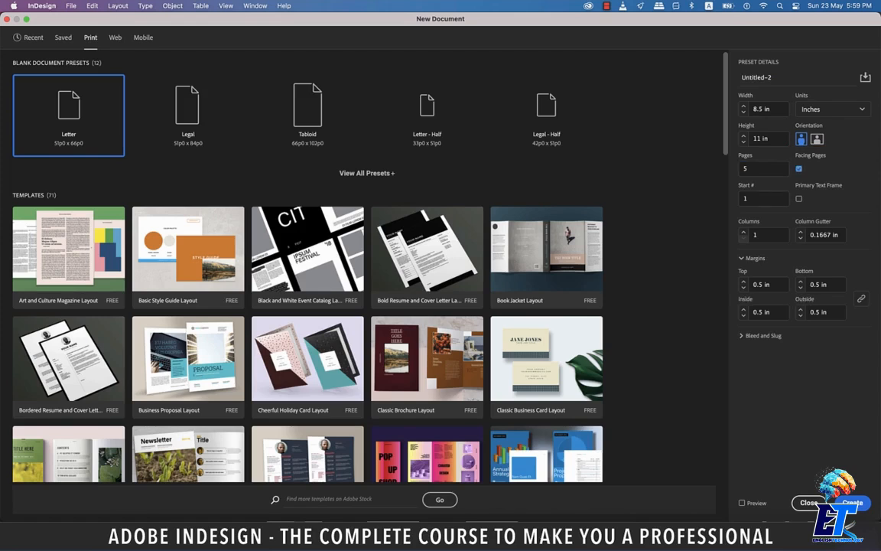
Step: Turn the primary text frame option on and off again, and inspect the columns and column gutter settings
left_click(799, 198)
left_click(799, 198)
left_click(762, 234)
left_click(840, 234)
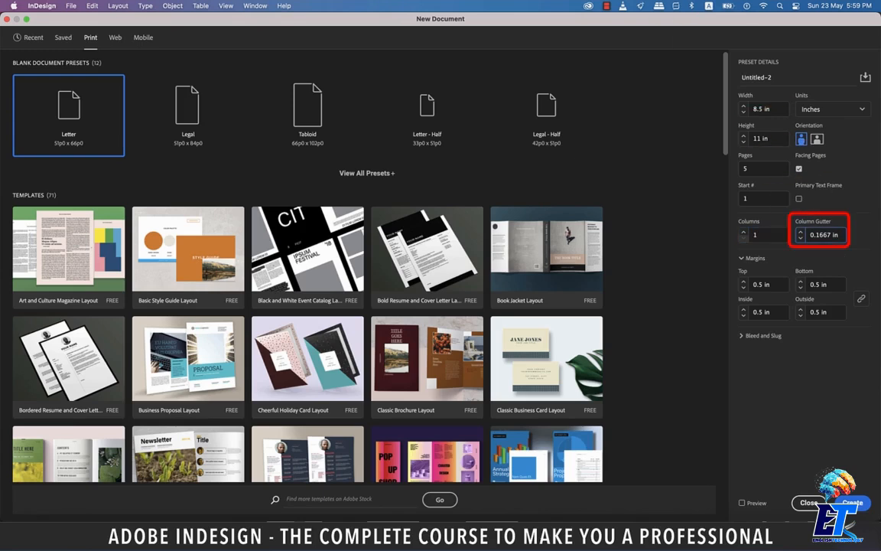
Step: Raise the linked top, bottom, inside and outside margins to 0.875 in
left_click(767, 284)
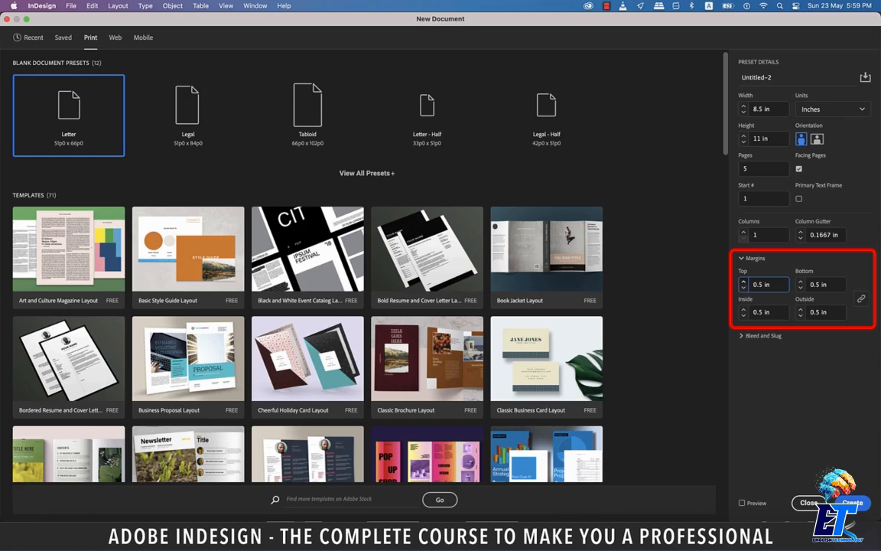
key("Up")
key("Up")
key("Up")
key("Up")
key("Up")
key("Up")
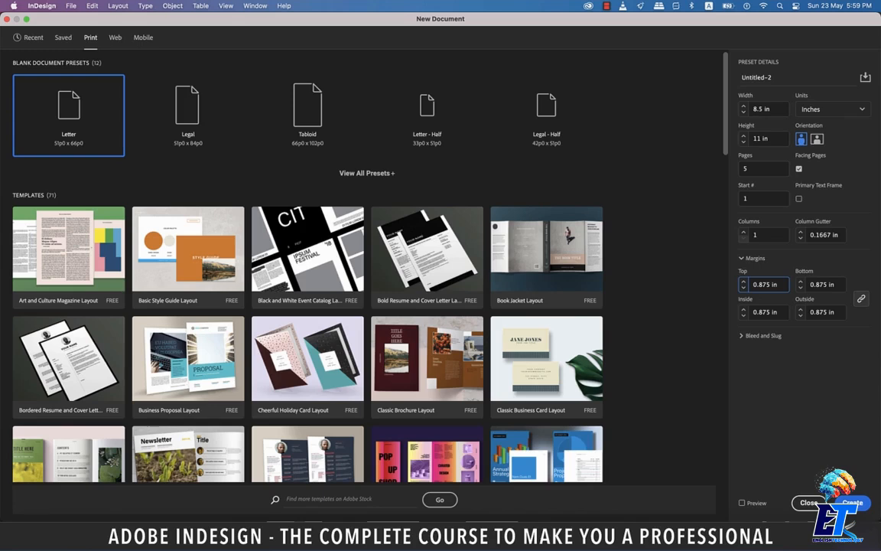
Step: Unlink the margin values, lower the top margin on its own and link the margins again
left_click(862, 298)
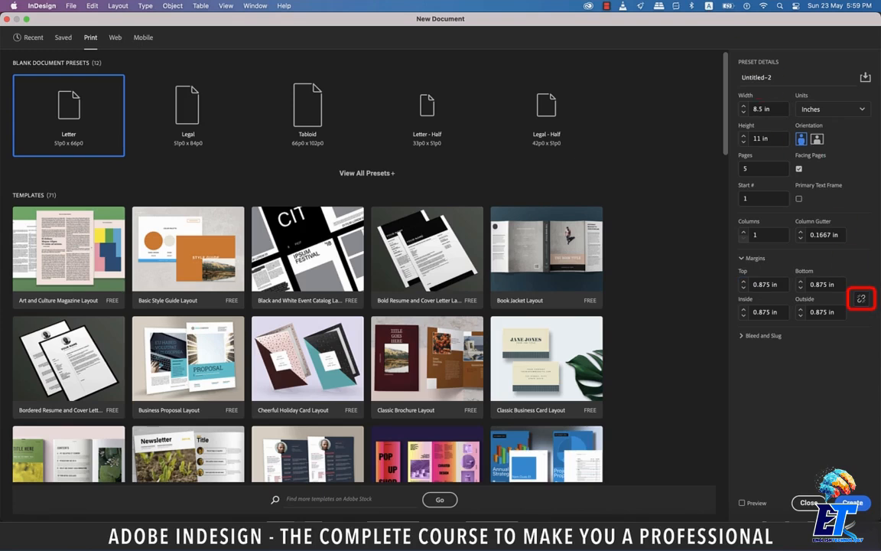
left_click(742, 288)
left_click(743, 288)
left_click(862, 298)
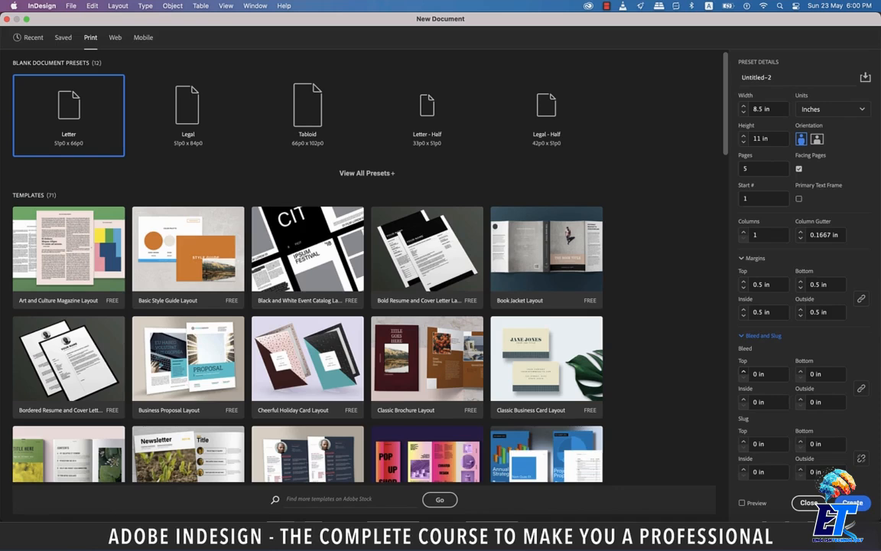
Step: Set the bleed to 0.125 in on all sides and leave the slug at 0 in with the preview off
left_click(743, 370)
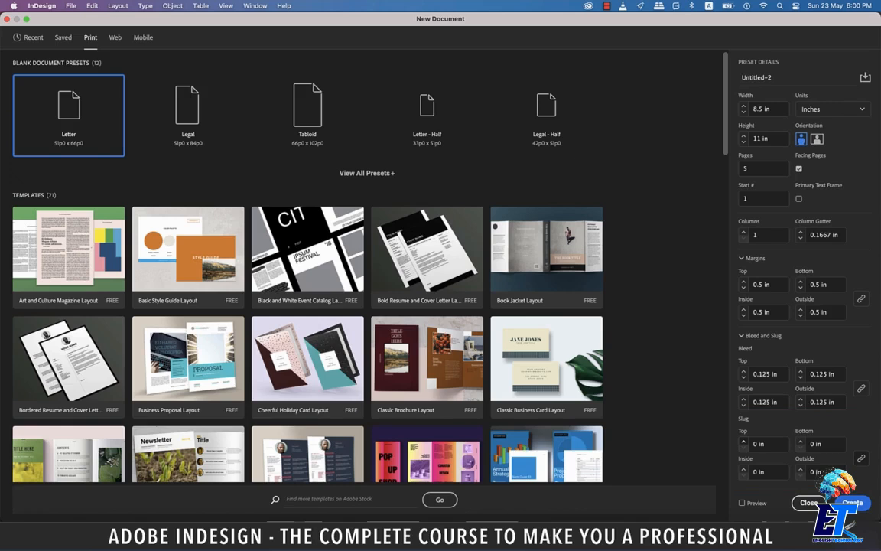
left_click(743, 441)
left_click(742, 447)
left_click(742, 502)
left_click(743, 503)
Step: Name the document "My template" and save its settings as a document preset with the same name
left_click(765, 78)
type("My template")
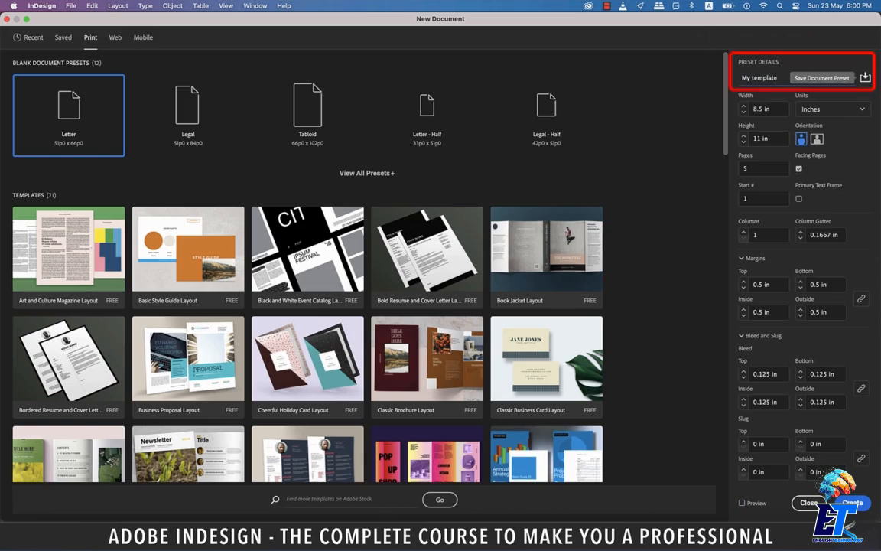
left_click(865, 77)
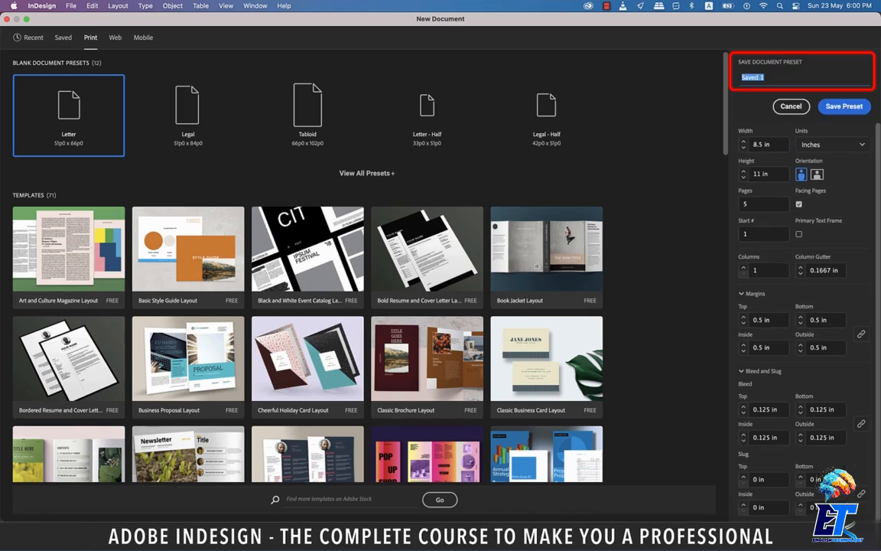
type("My template")
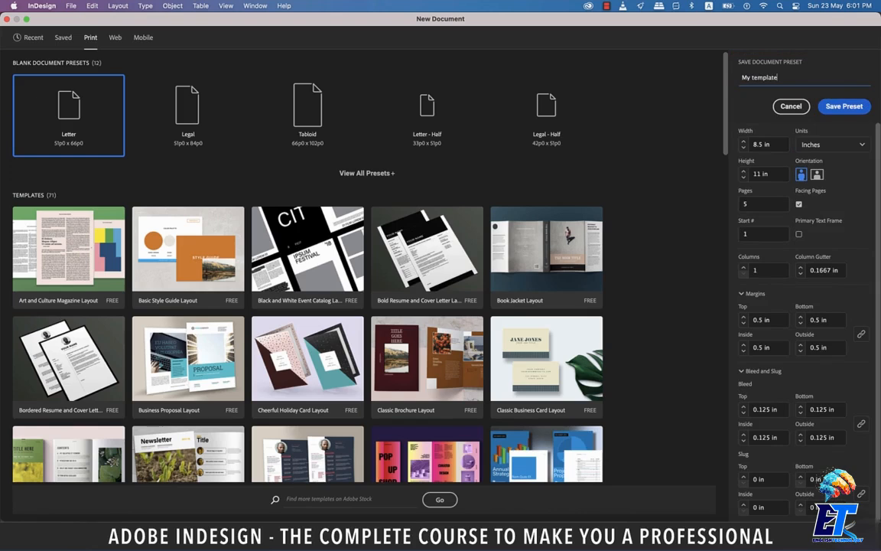
key("Return")
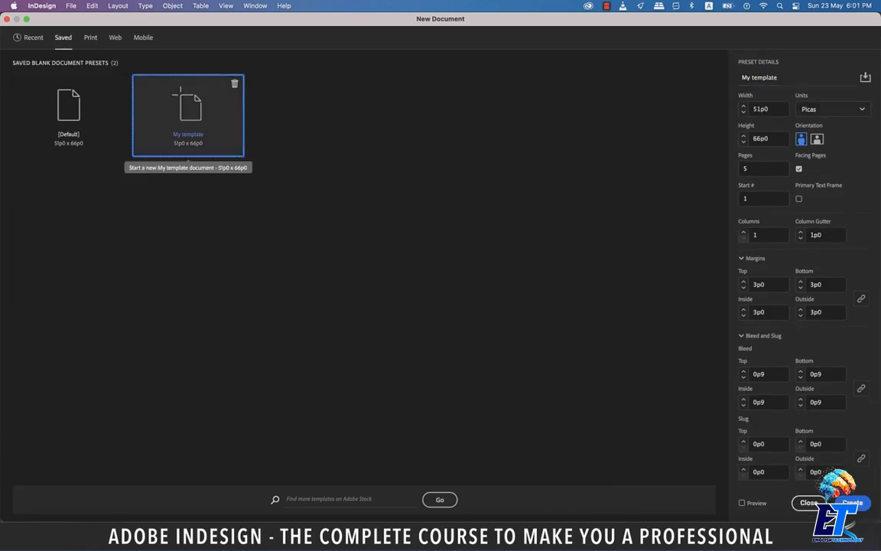
Step: Review the recent documents and create a new document from the saved "My template" preset
left_click(31, 37)
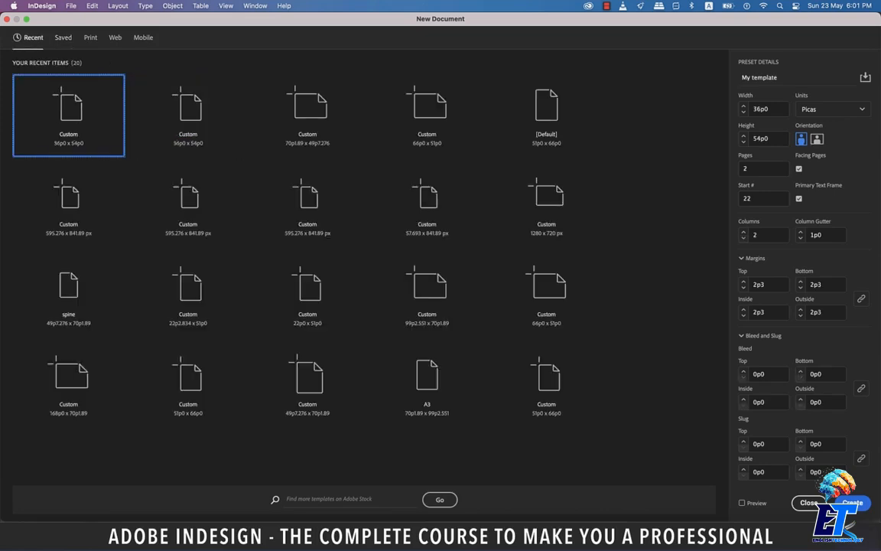
left_click(63, 37)
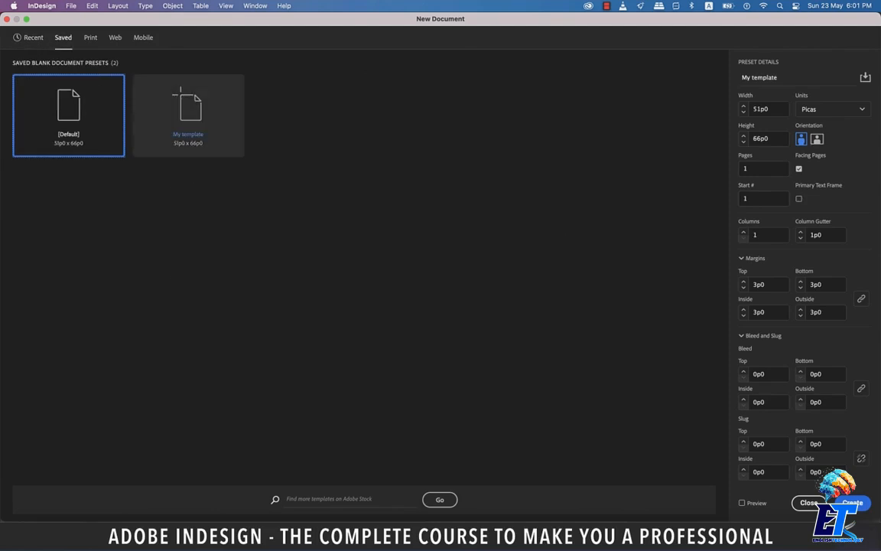
left_click(180, 93)
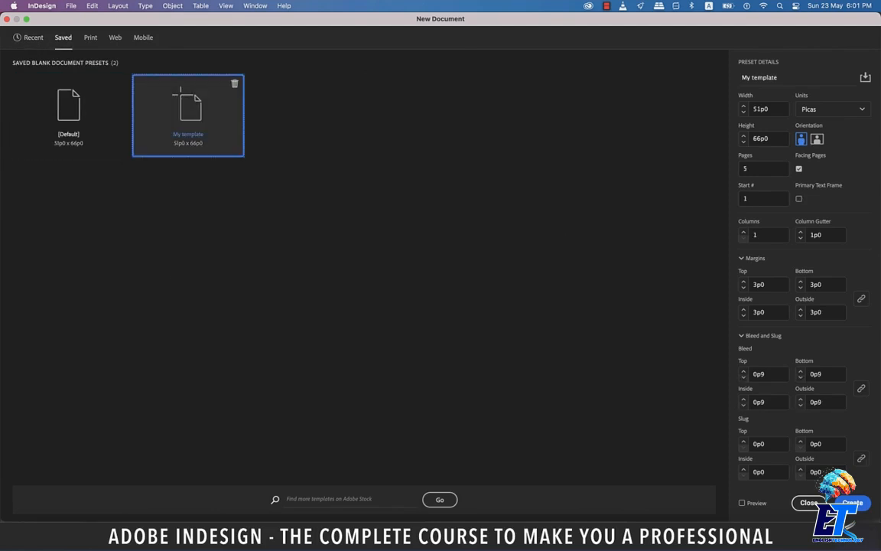
double_click(181, 93)
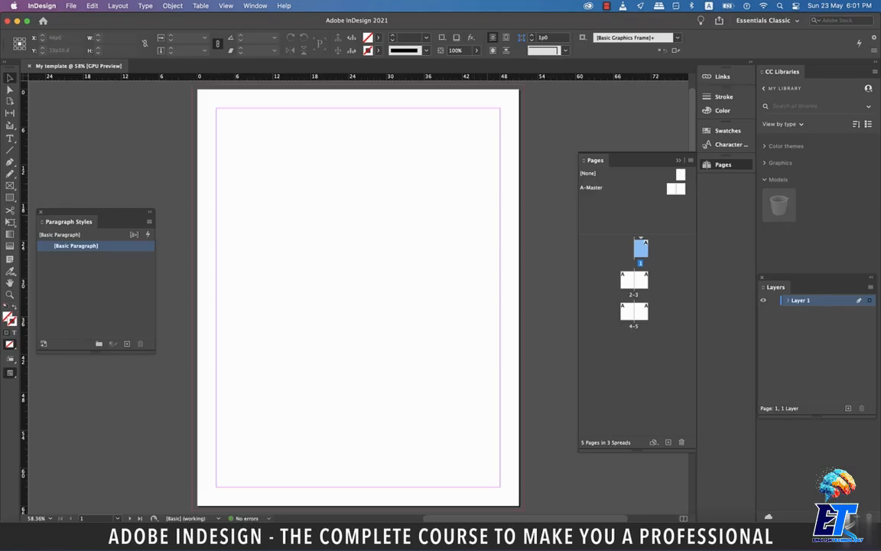
Step: Go to the spread of pages 2–3 and bring both pages fully into view with the page overview collapsed
double_click(634, 281)
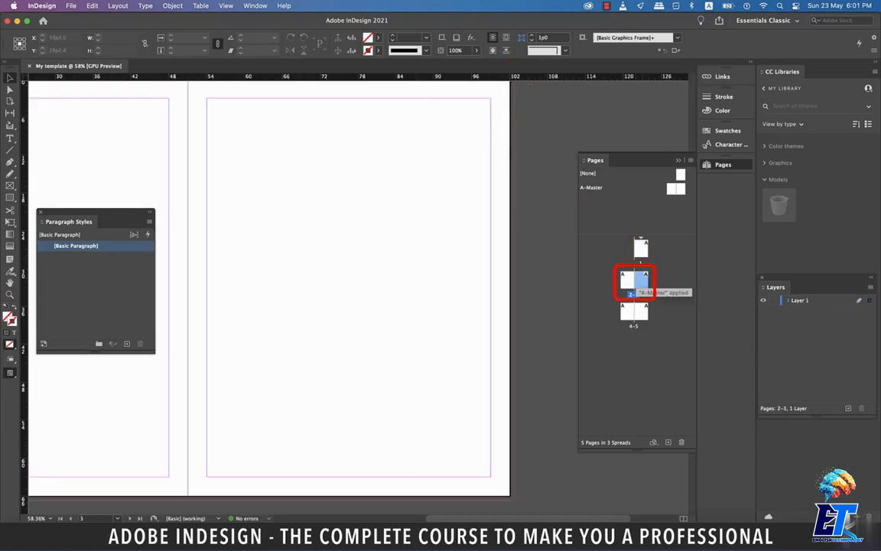
scroll(268, 283, "left", 6)
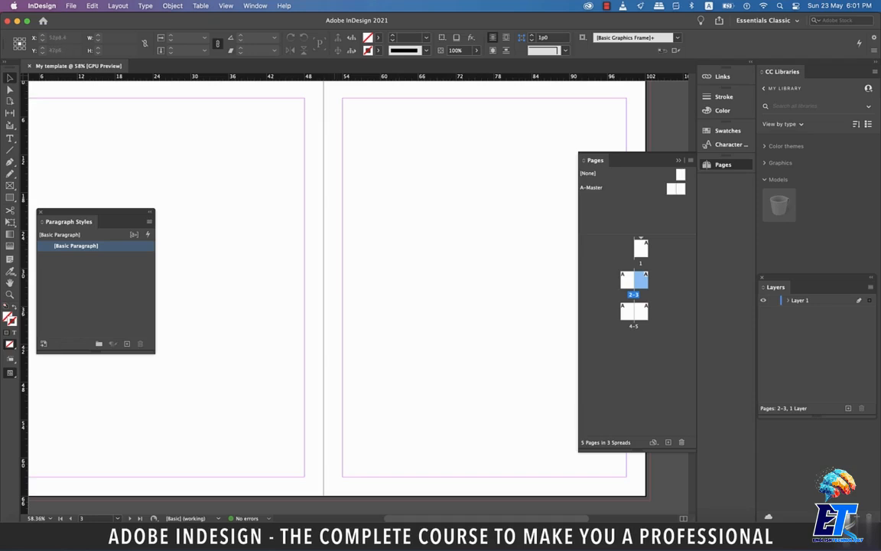
key("super+F12")
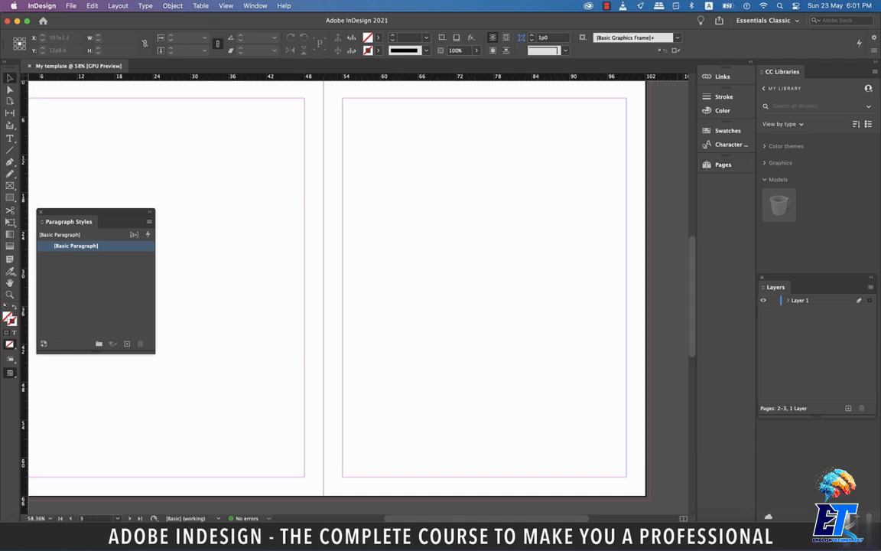
scroll(337, 283, "left", 2)
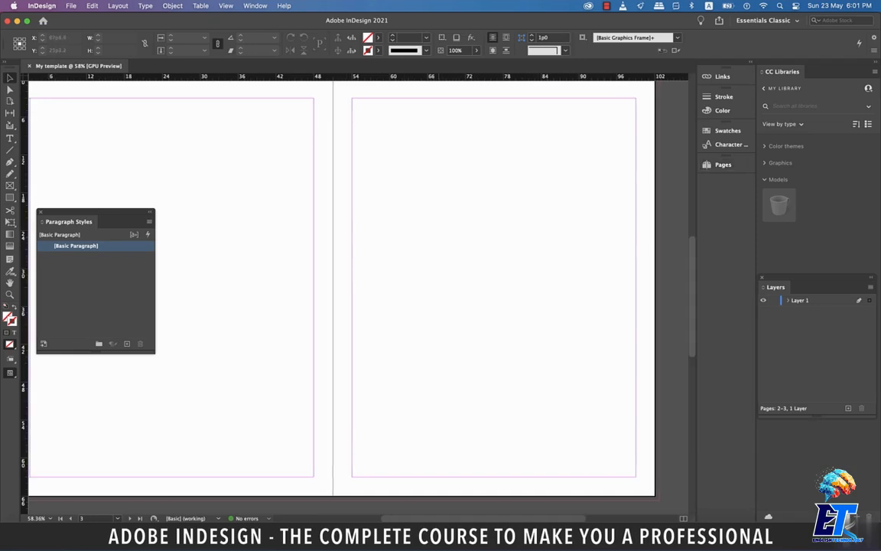
scroll(345, 283, "left", 2)
key("super+F11")
scroll(352, 287, "left", 1)
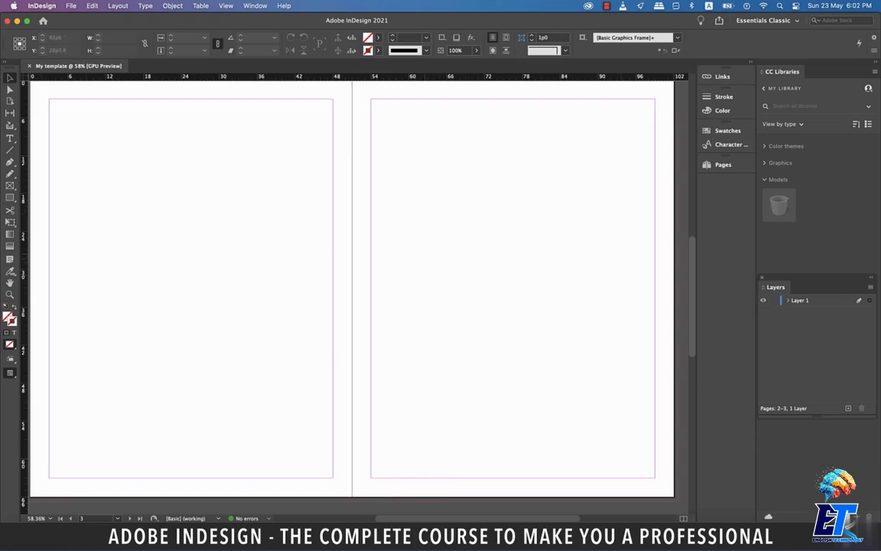
Step: Set the number of pages to 8 in Document Setup, turning facing pages off and on again
left_click(70, 5)
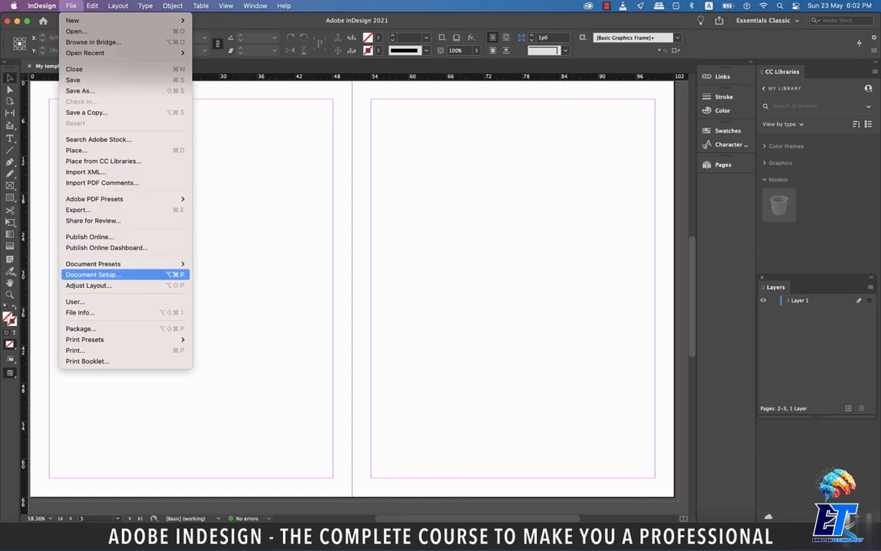
left_click(91, 274)
left_click_drag(235, 148, 502, 99)
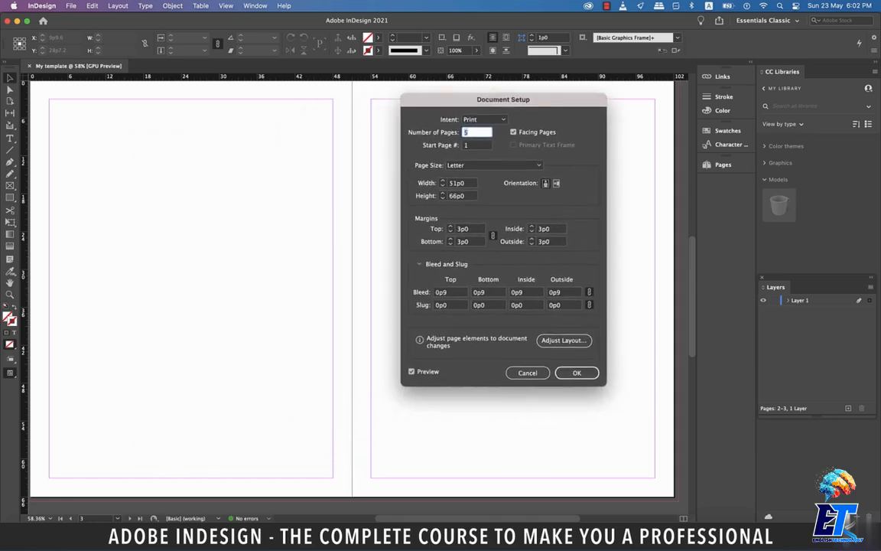
type("8")
left_click(512, 131)
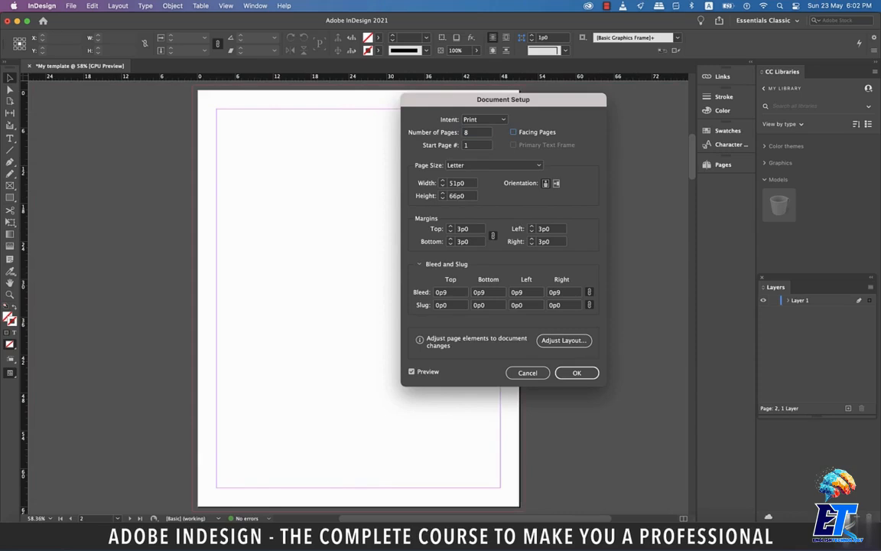
left_click(513, 131)
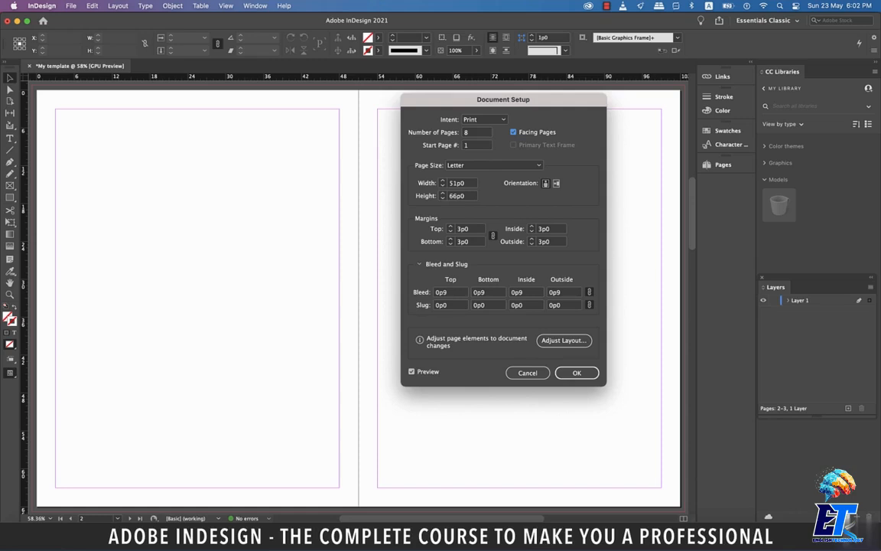
Step: Raise the linked top, bottom, inside and outside margins to 4p1
key("Up")
key("Up")
key("Up")
key("Up")
key("Up")
key("Up")
key("Up")
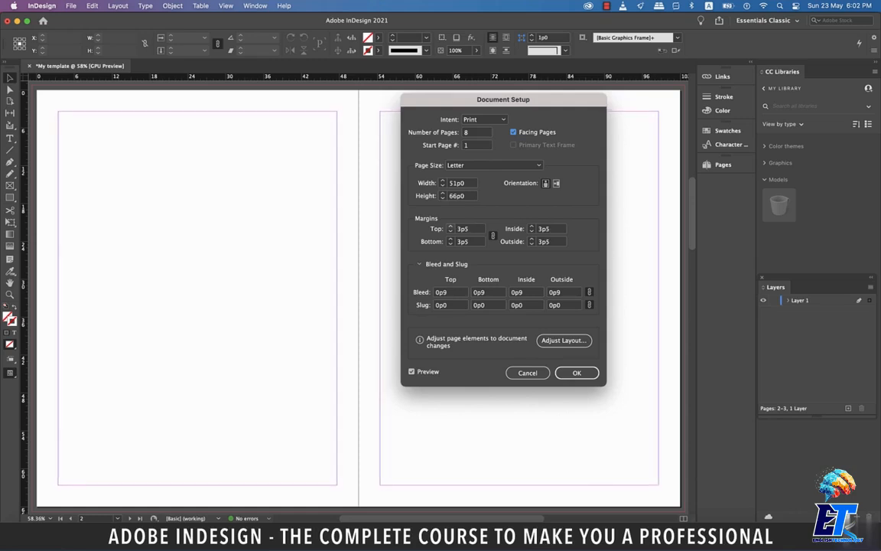
key("Up")
key("Up")
key("Up")
key("Up")
key("Up")
key("Up")
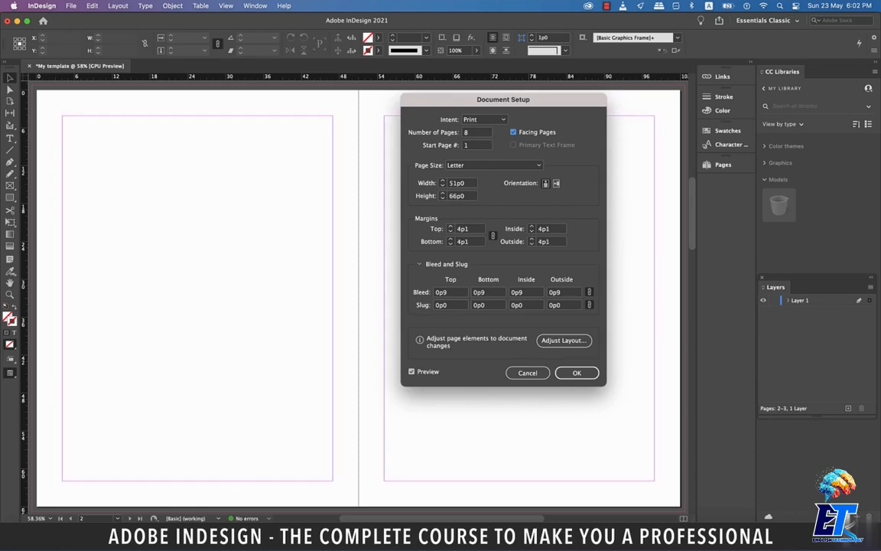
Step: Set all four linked margins to 0.5 in and apply the document setup
left_click(469, 229)
double_click(468, 229)
key("BackSpace")
type(".5in")
key("Tab")
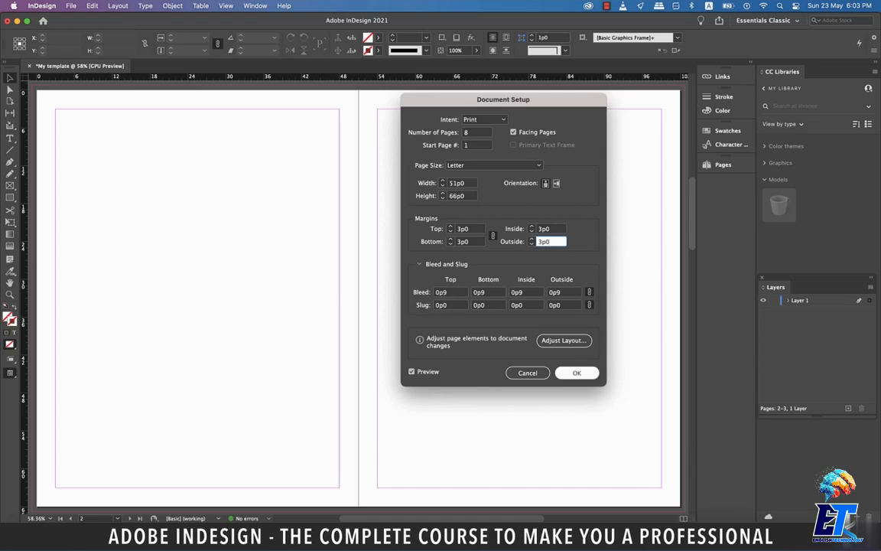
key("Return")
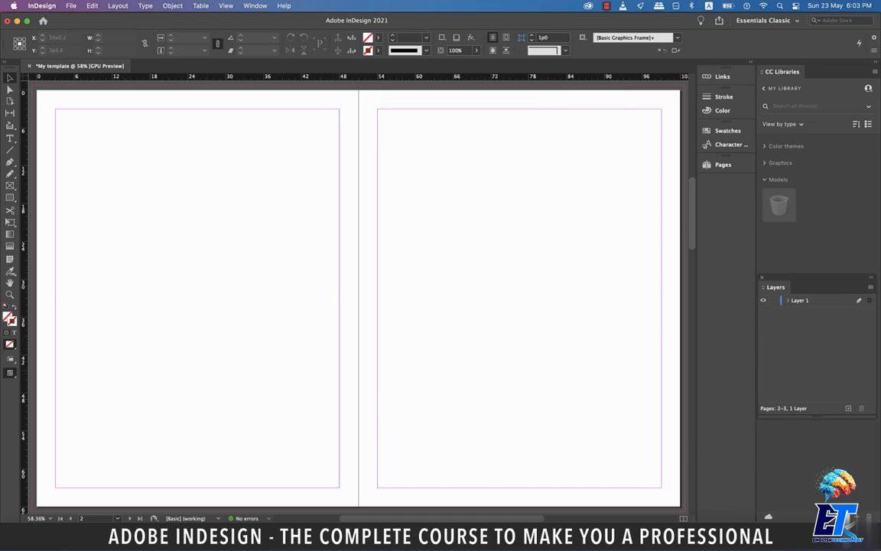
Step: Divide pages 2–3 into two columns with a 0p10 gutter using Margins and Columns
left_click(118, 5)
left_click(141, 29)
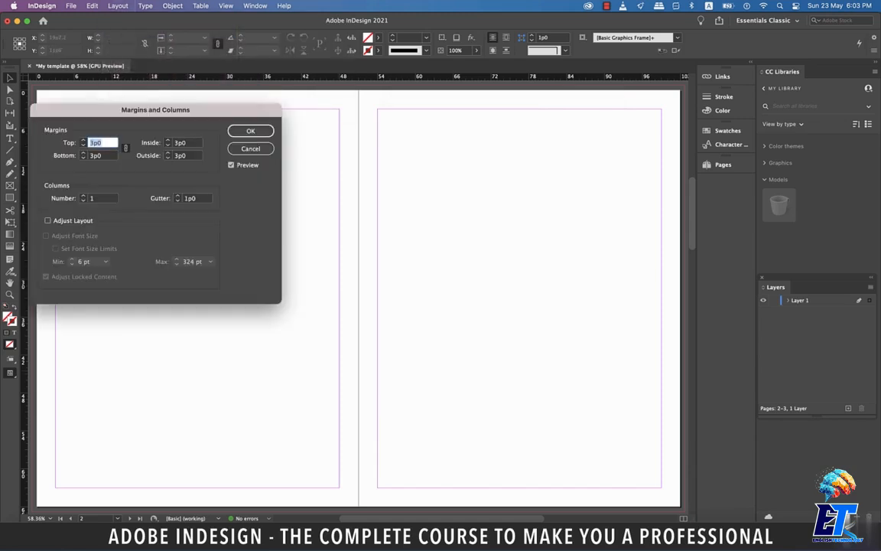
left_click_drag(155, 109, 501, 131)
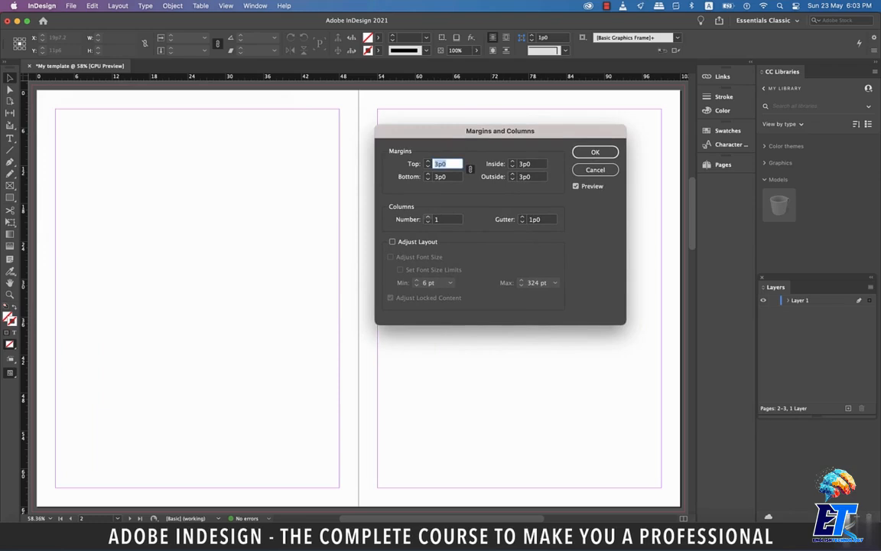
left_click(427, 217)
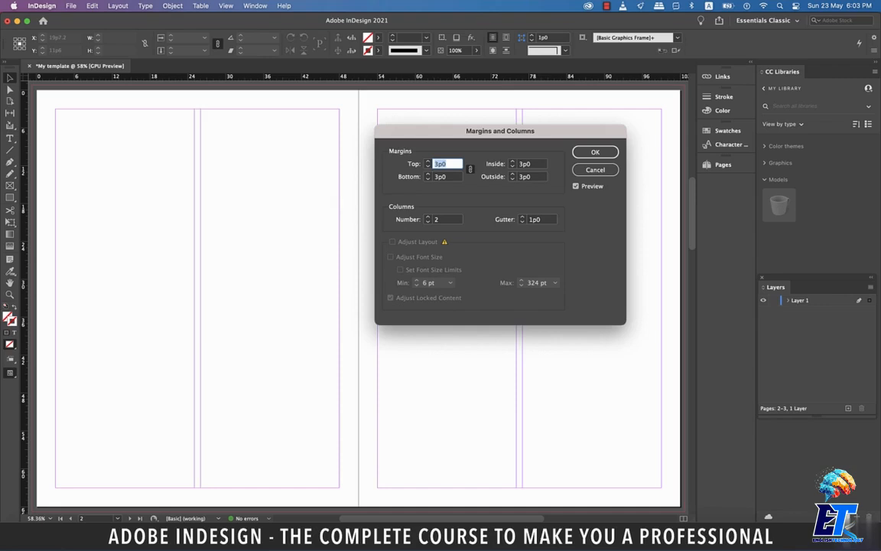
left_click(523, 217)
left_click(522, 221)
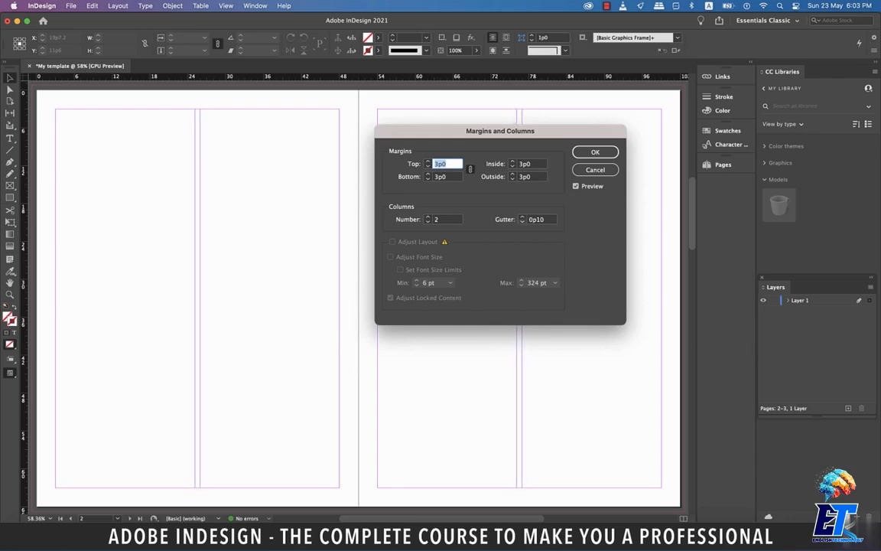
key("Return")
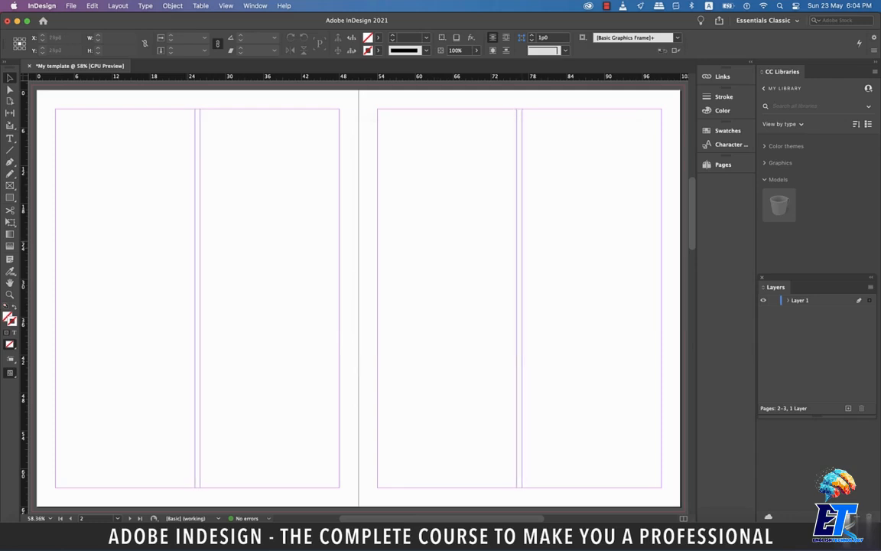
Step: Look through the spreads following pages 2–3 and move around them with the Hand tool active
scroll(360, 298, "down", 10)
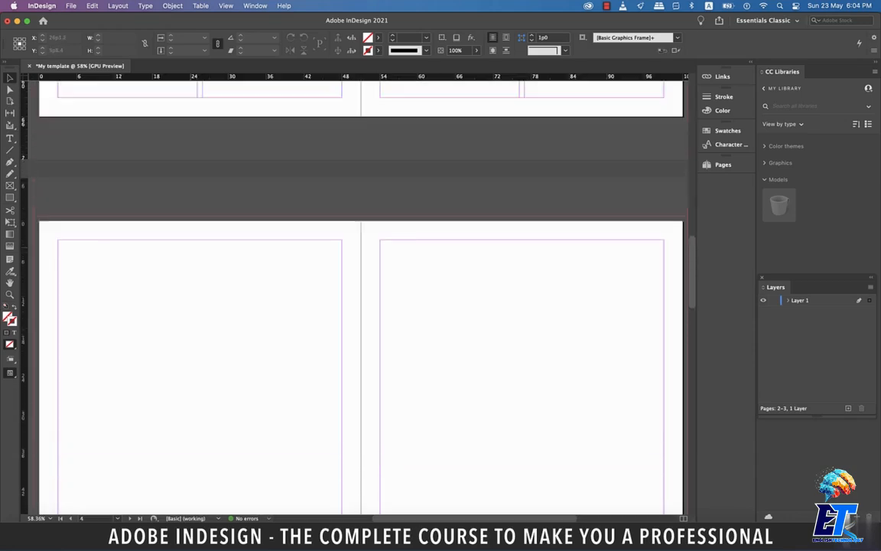
scroll(359, 298, "down", 5)
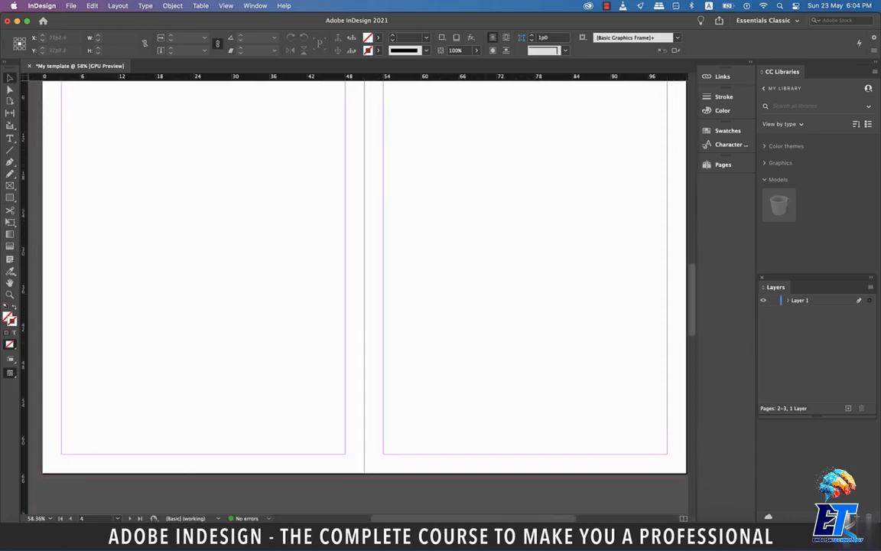
scroll(360, 298, "down", 5)
scroll(359, 299, "up", 5)
scroll(359, 299, "down", 4)
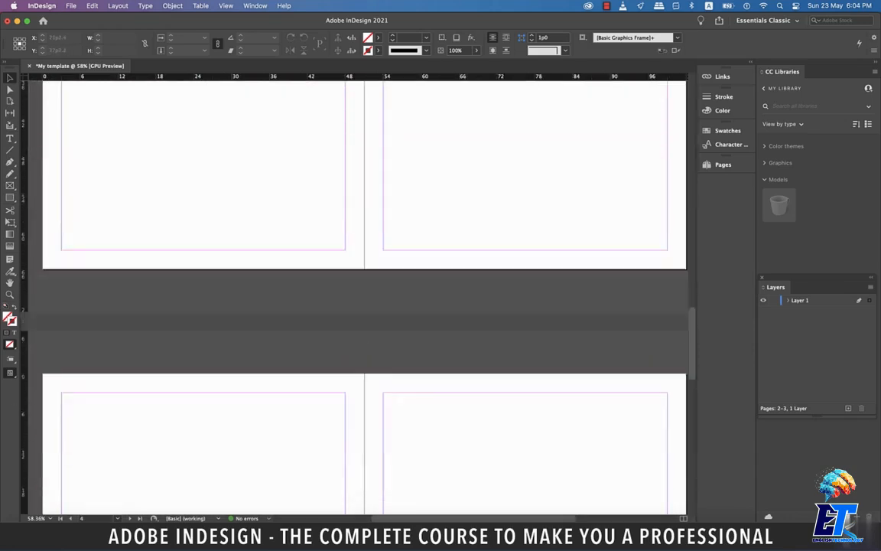
scroll(360, 299, "down", 4)
scroll(359, 298, "left", 3)
scroll(360, 298, "right", 3)
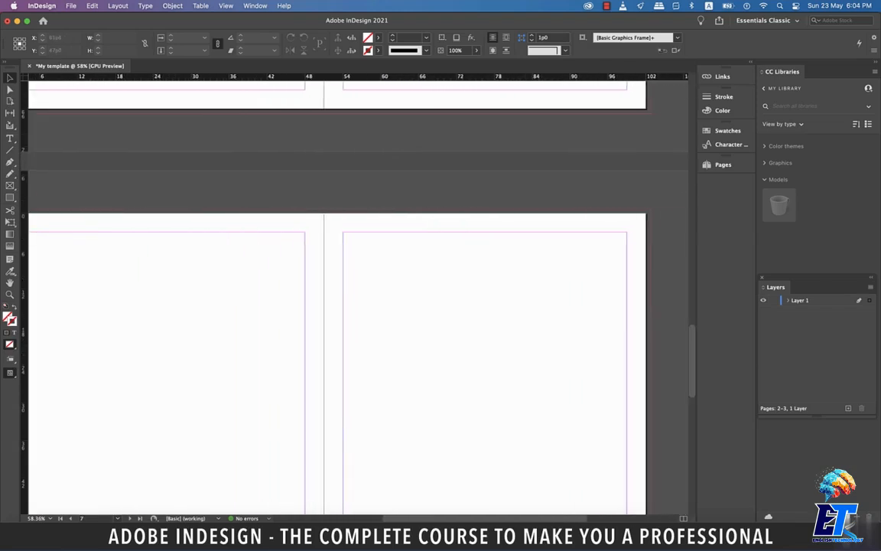
left_click(10, 282)
scroll(359, 298, "up", 8)
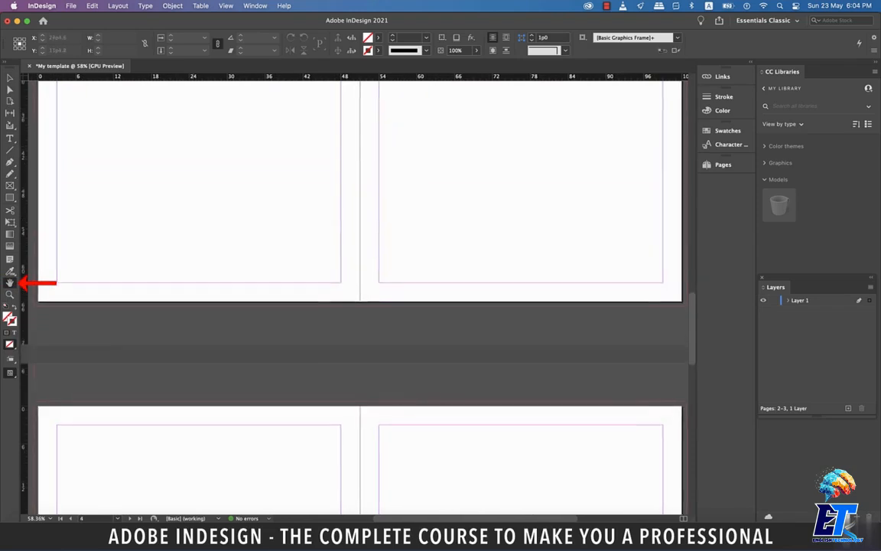
scroll(359, 299, "down", 10)
scroll(360, 298, "up", 8)
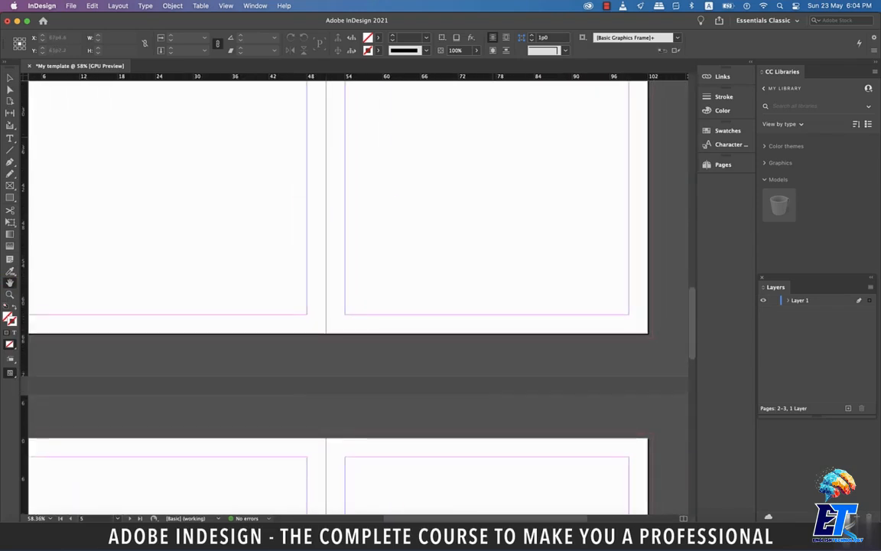
scroll(359, 298, "up", 4)
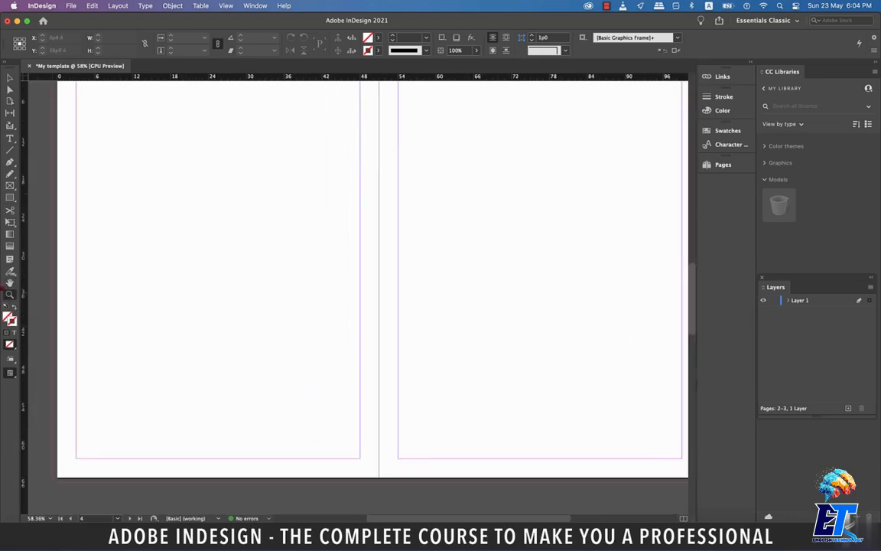
Step: Add a text frame about 29p2 by 8p1 on page 5 containing "The quick brown fox" and deselect it
key("t")
left_click_drag(405, 253, 589, 304)
type("The quick brown fox")
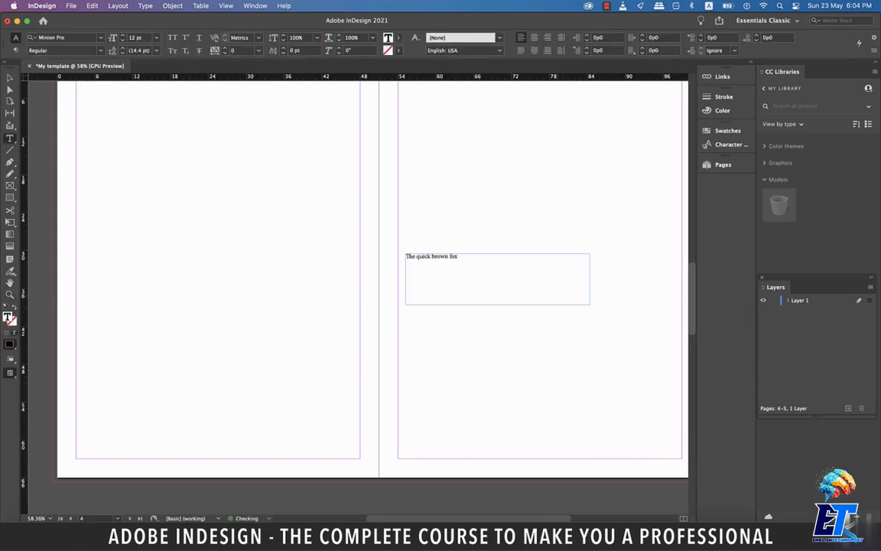
key("Escape")
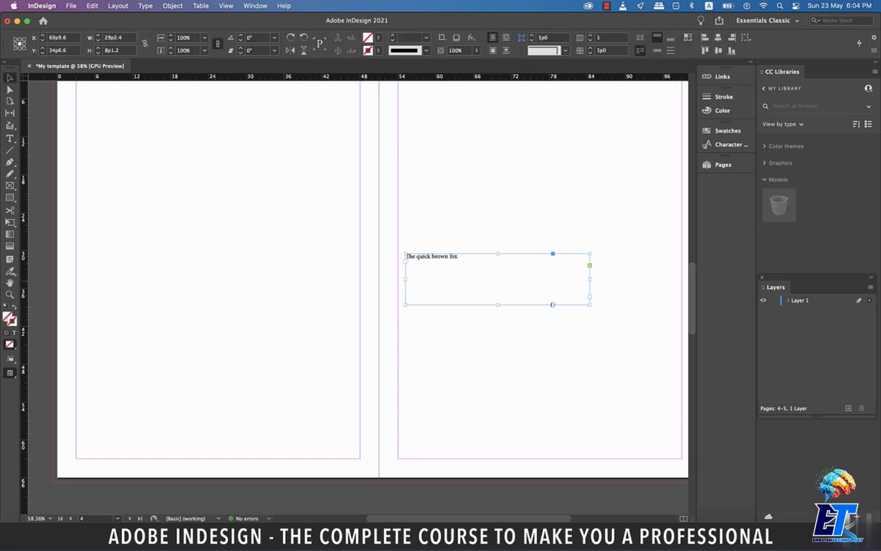
key("super+shift+a")
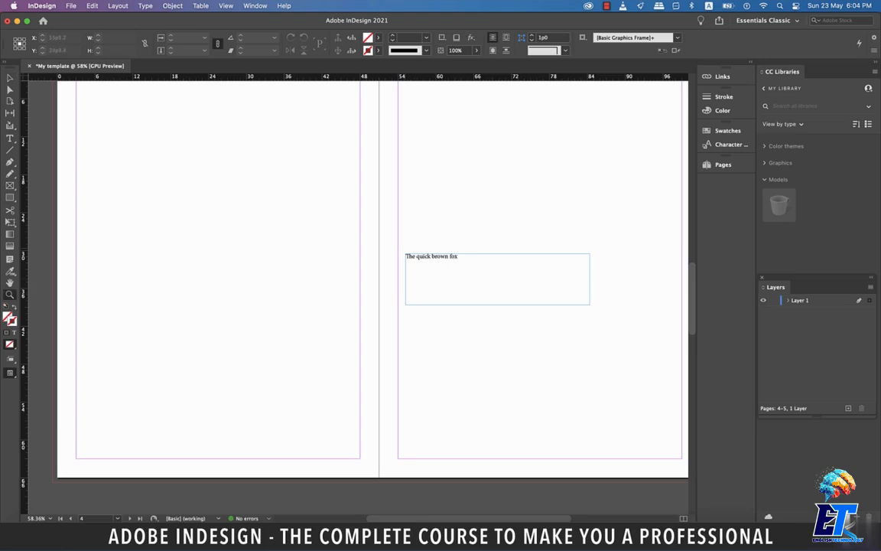
Step: Inspect the text "The quick brown fox" at different magnifications with the Zoom tool
scroll(406, 248, "up", 5)
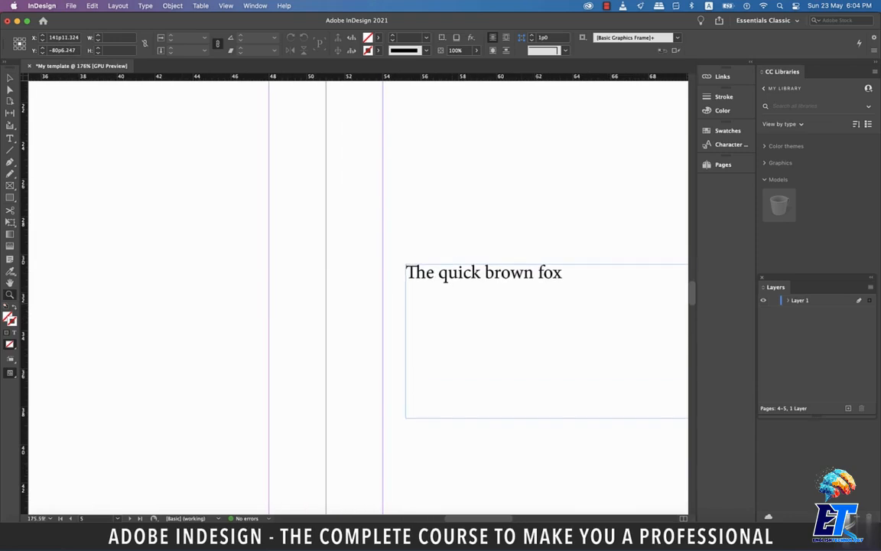
scroll(406, 264, "down", 8)
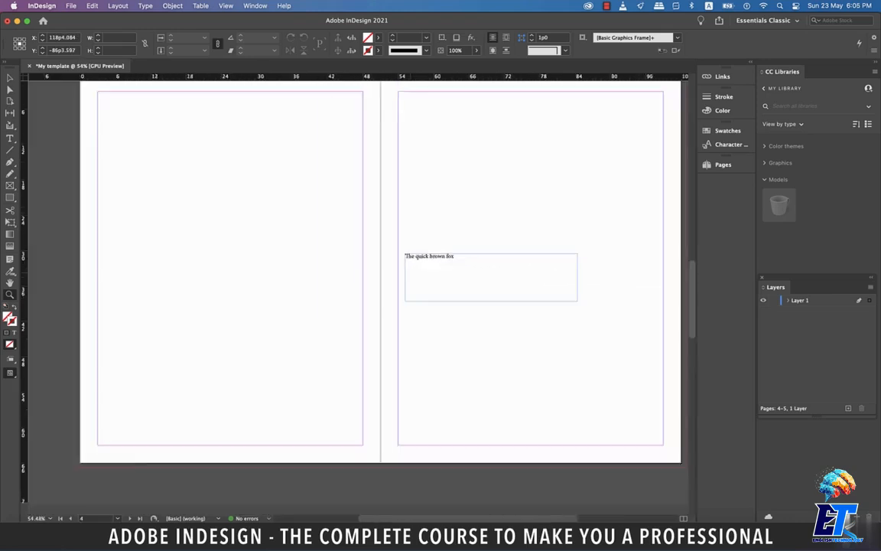
scroll(406, 264, "up", 6)
scroll(405, 264, "up", 4)
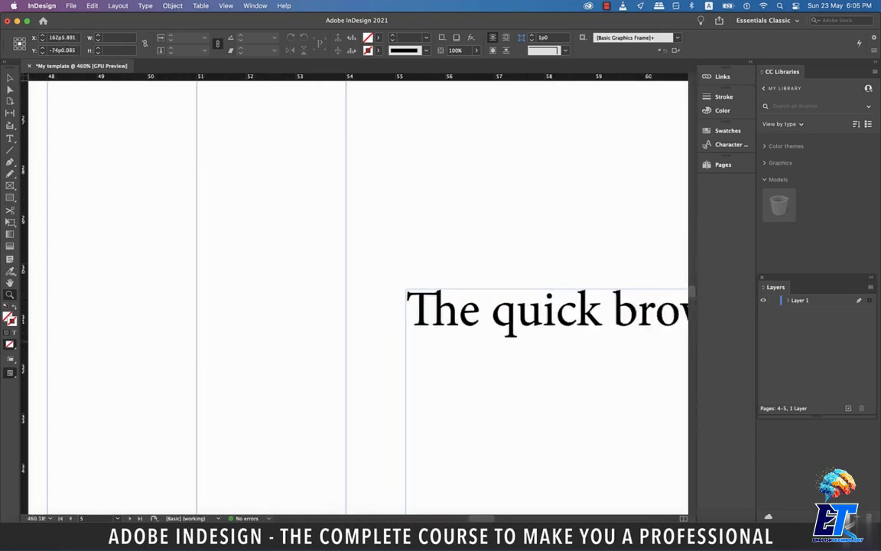
Step: Examine the page 4–5 spread and the surrounding document at different magnifications with the Zoom tool
scroll(406, 264, "down", 8)
scroll(344, 248, "up", 5)
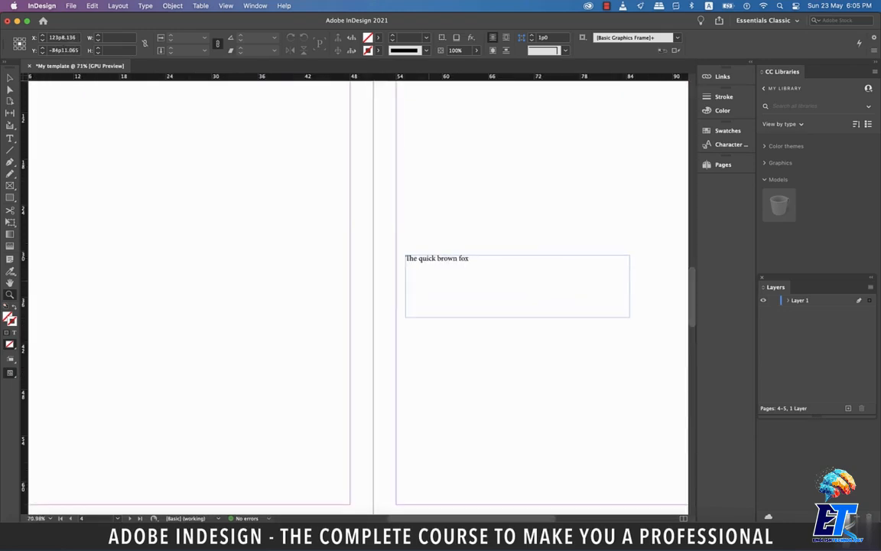
scroll(405, 256, "down", 2)
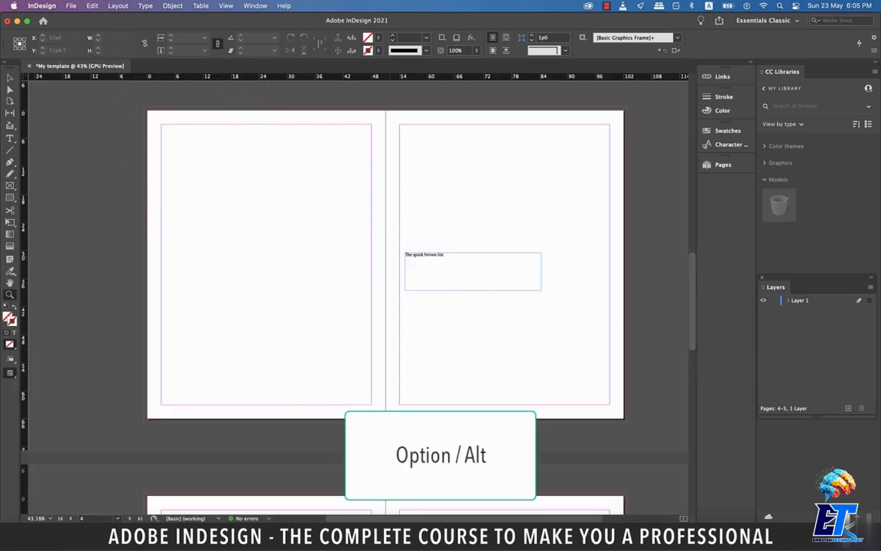
scroll(406, 268, "down", 4)
scroll(406, 268, "up", 3)
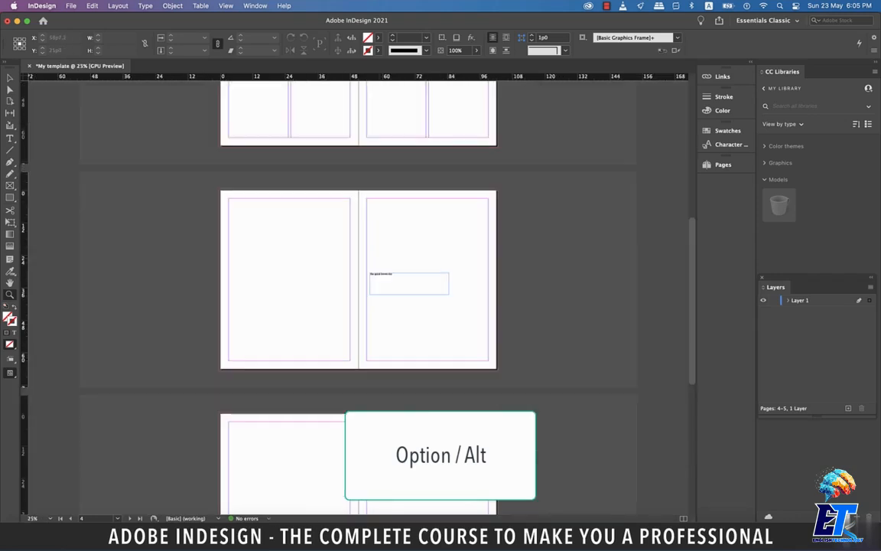
scroll(358, 302, "down", 3)
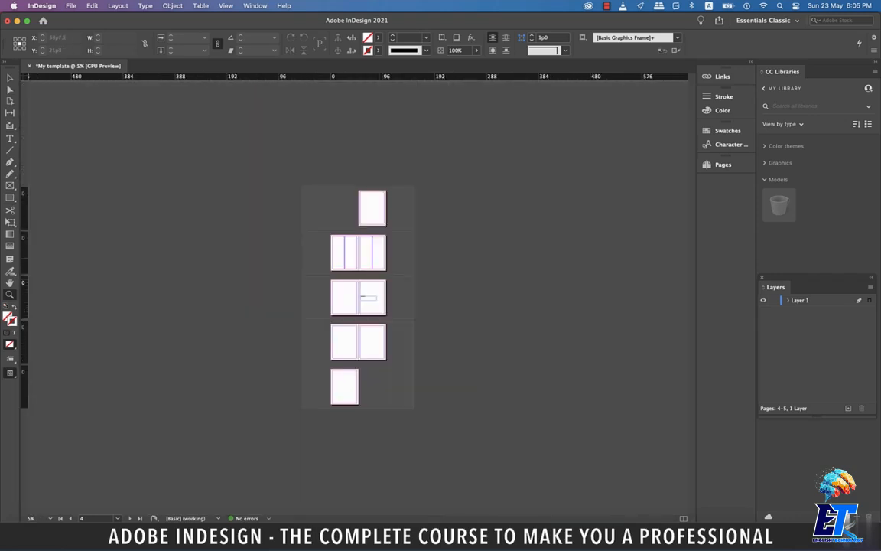
scroll(359, 299, "up", 8)
scroll(359, 299, "down", 3)
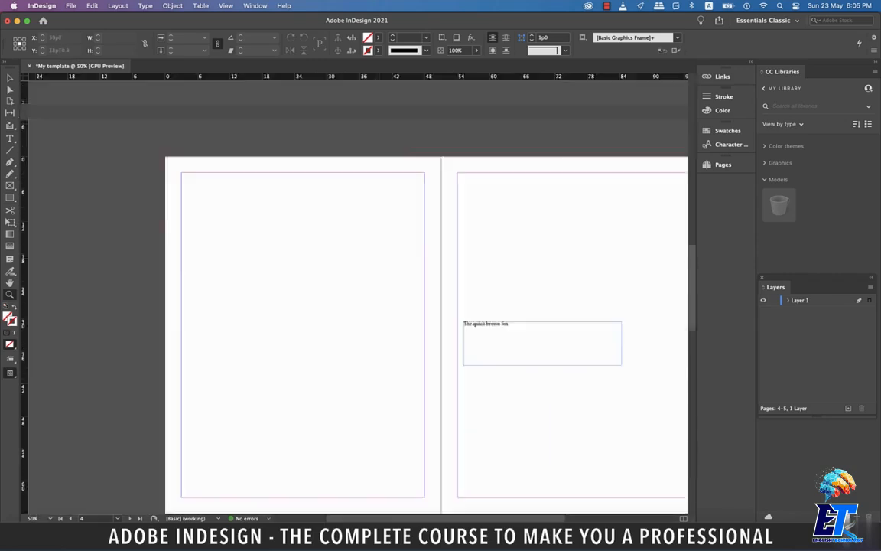
scroll(360, 297, "down", 4)
scroll(360, 297, "up", 3)
scroll(359, 298, "down", 2)
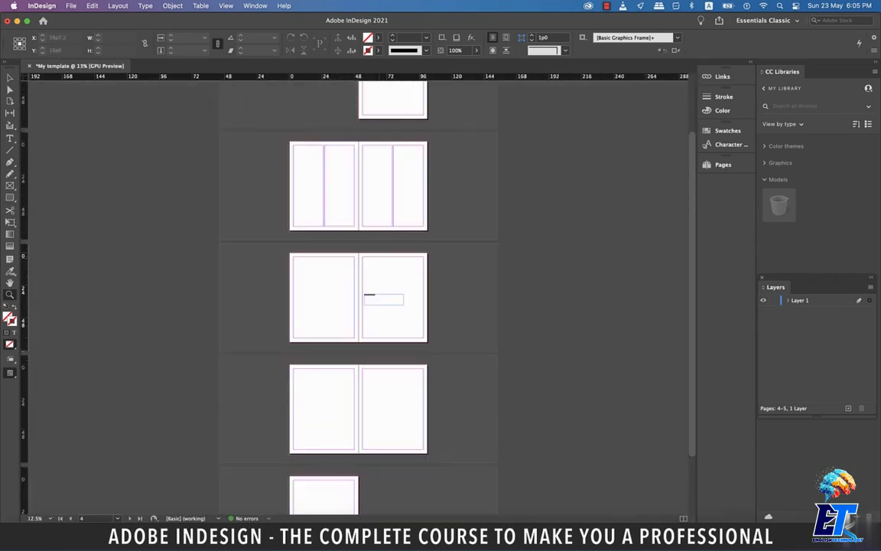
scroll(360, 298, "up", 3)
scroll(360, 298, "down", 2)
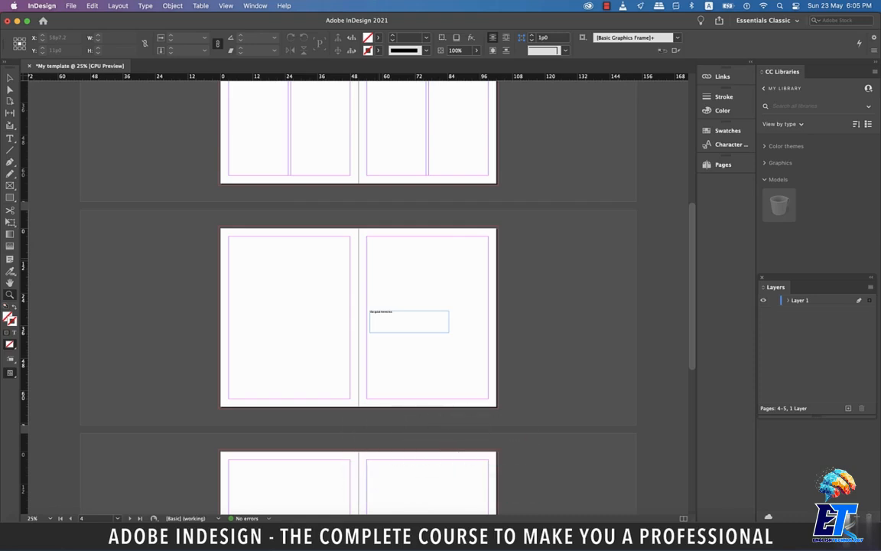
Step: Browse the document's spreads from the first page to the last at 25% magnification
scroll(360, 299, "down", 4)
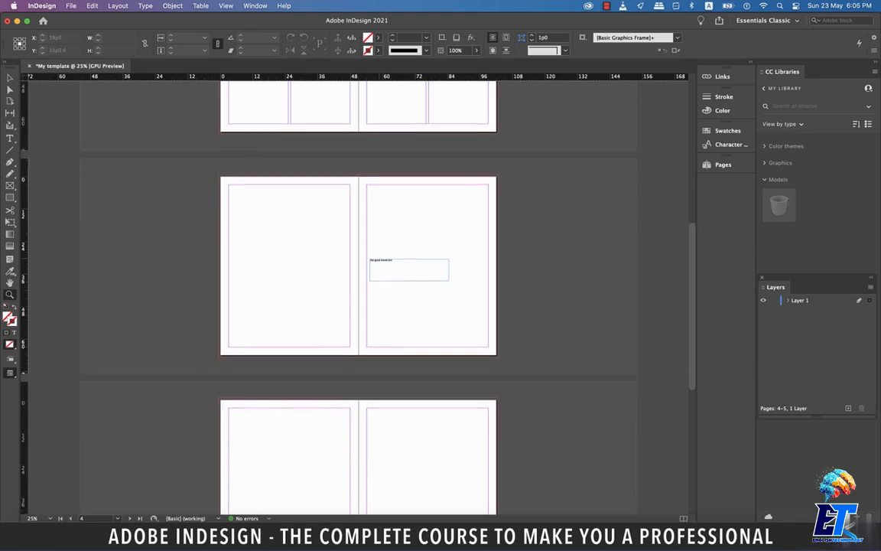
scroll(359, 298, "up", 5)
scroll(359, 299, "down", 3)
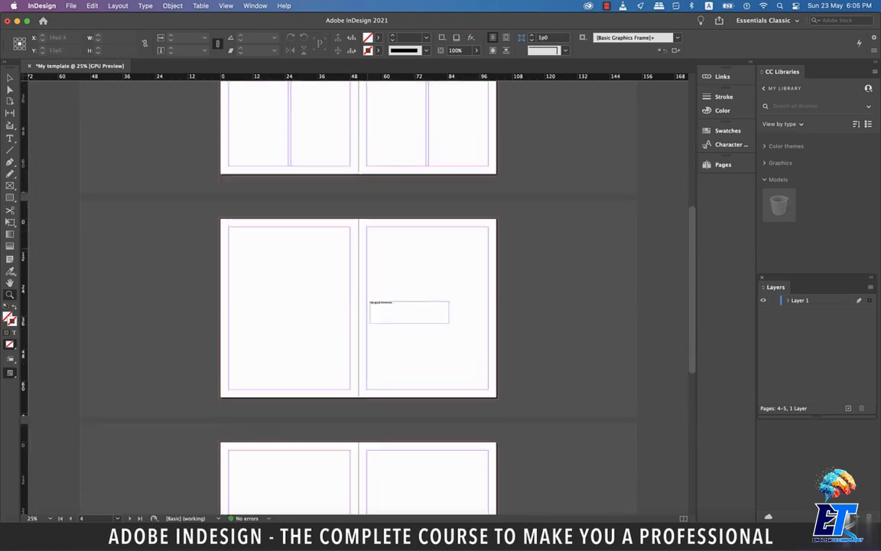
scroll(359, 298, "up", 8)
scroll(360, 298, "down", 12)
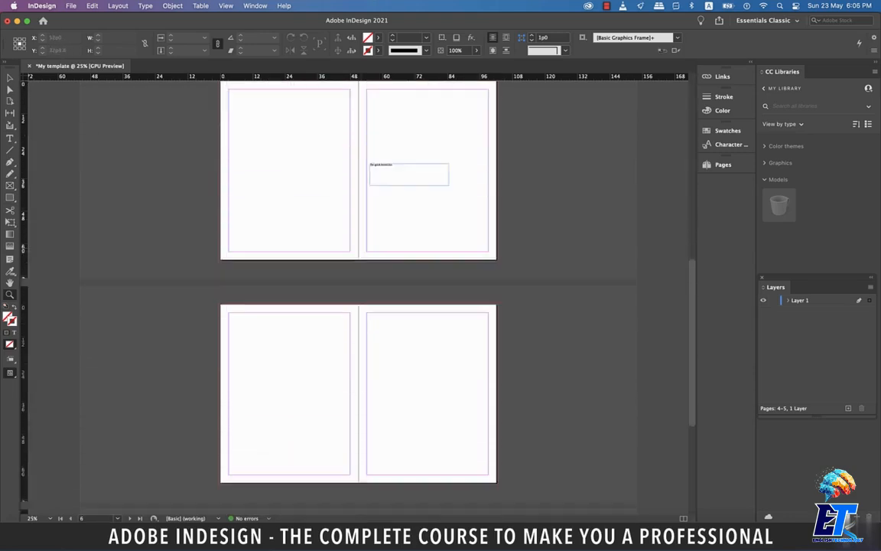
scroll(360, 298, "up", 6)
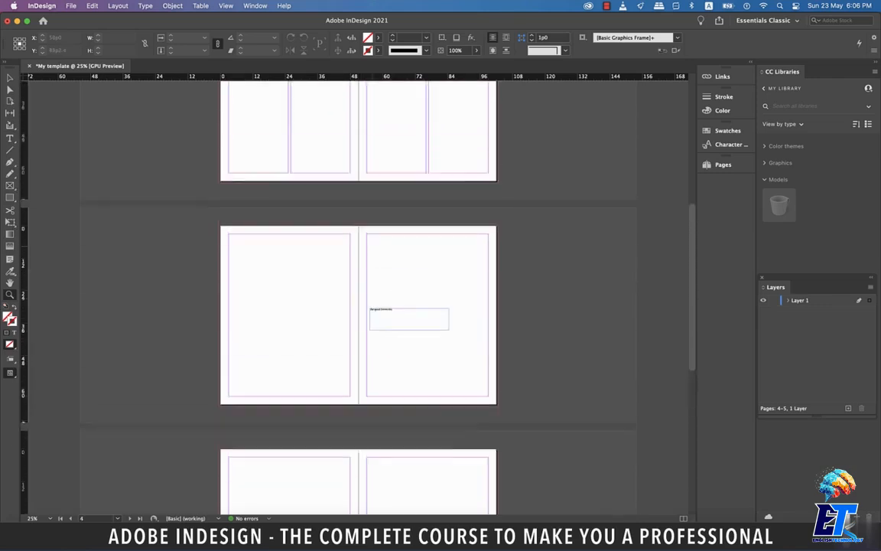
scroll(359, 298, "up", 2)
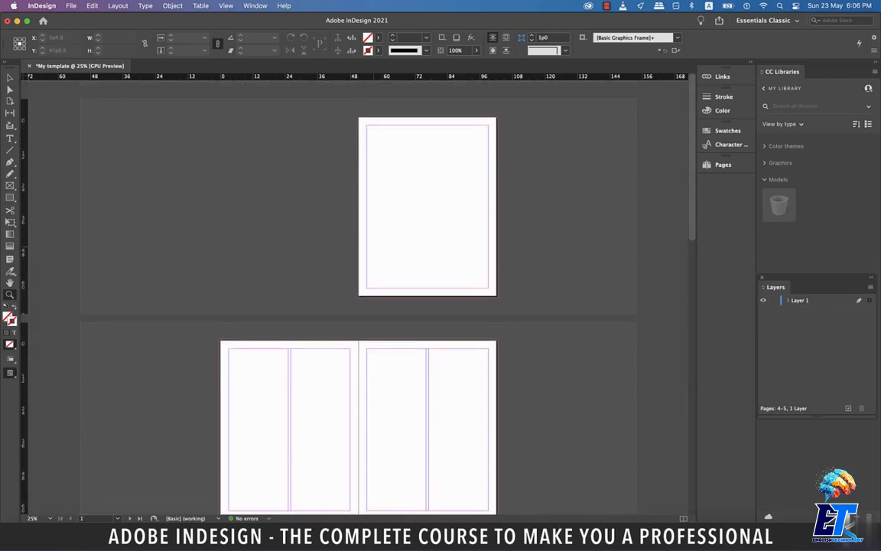
scroll(360, 299, "down", 2)
scroll(360, 299, "down", 8)
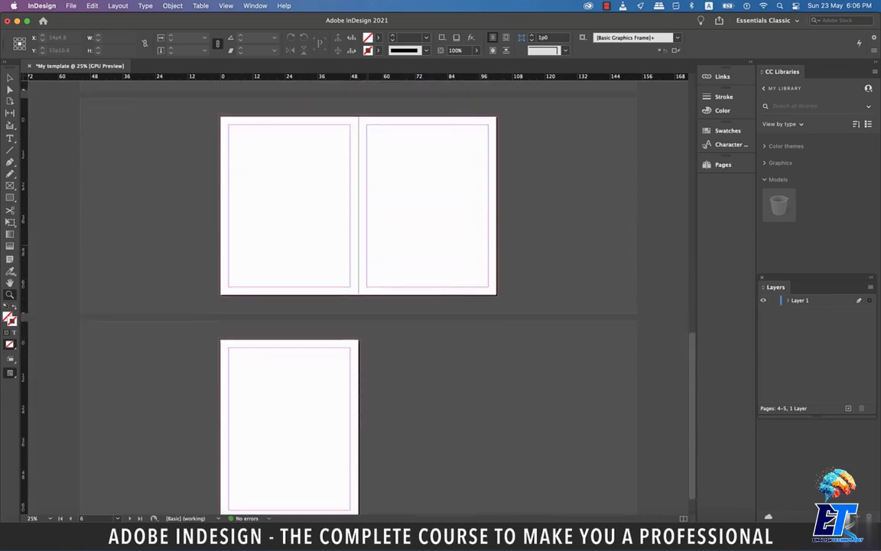
scroll(359, 298, "up", 4)
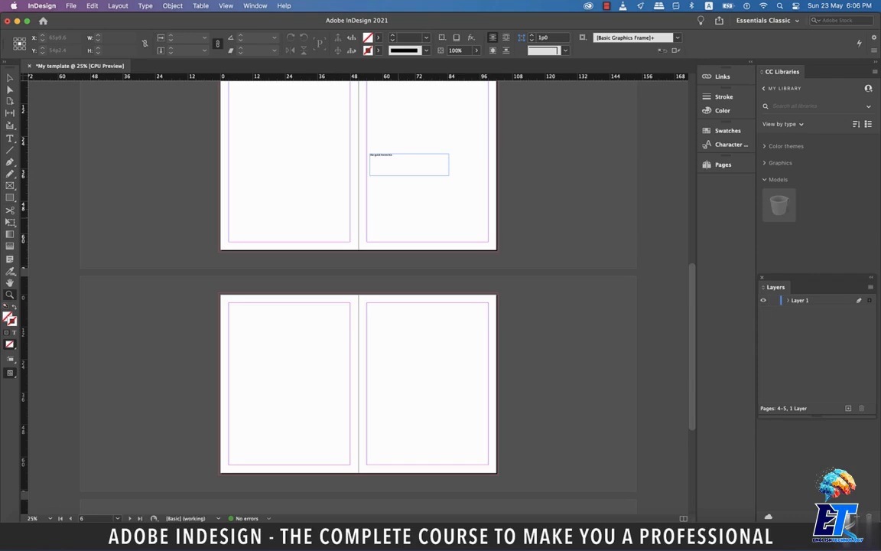
scroll(358, 298, "up", 4)
Step: With the rulers shown, add a horizontal guide across upper page 4 and another at 25p7.2 on page 5
left_click(226, 5)
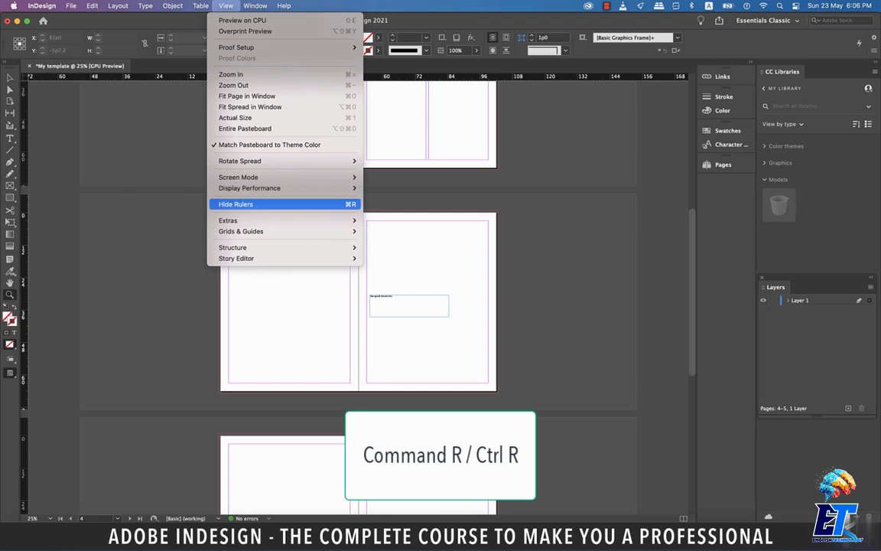
key("super+r")
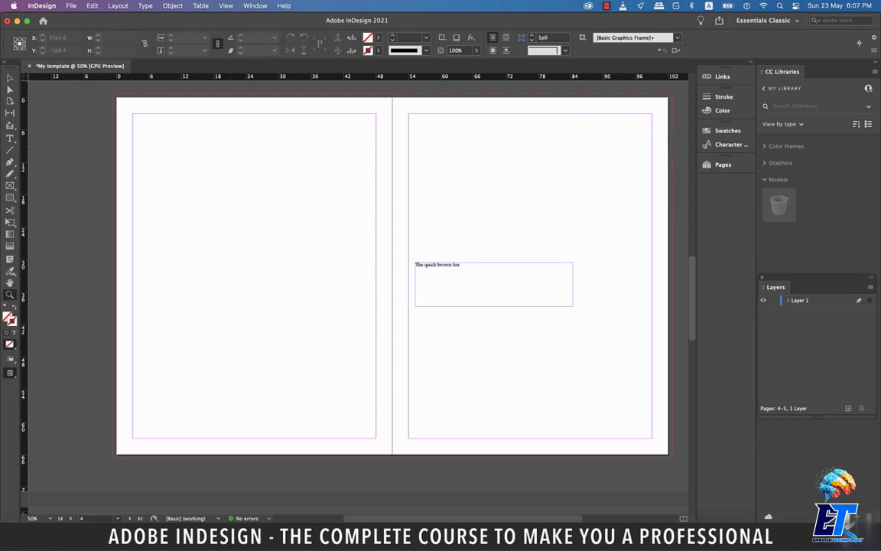
left_click_drag(253, 76, 252, 205)
left_click_drag(528, 76, 528, 236)
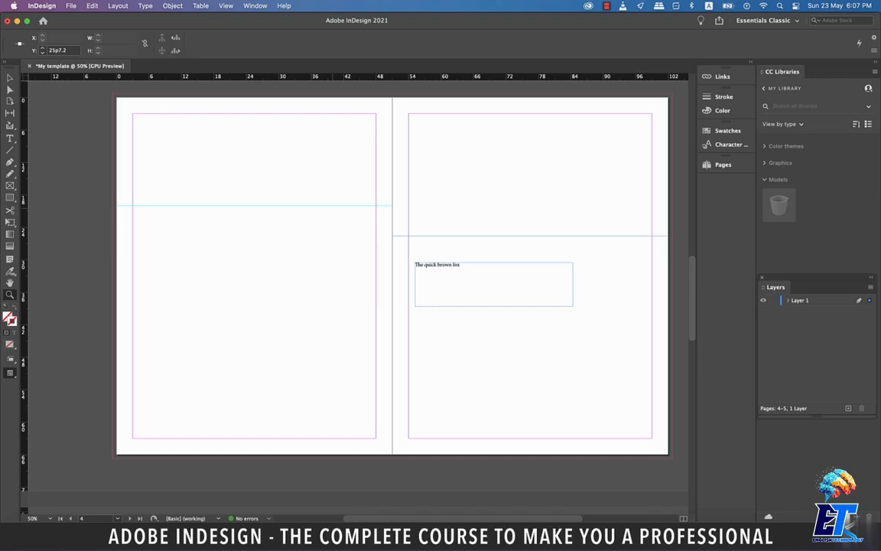
Step: Add vertical guides along the text frame's left edge on page 5 and at 8p4.8 on page 4
scroll(77, 252, "up", 1)
left_click_drag(23, 253, 419, 252)
left_click_drag(23, 253, 150, 253)
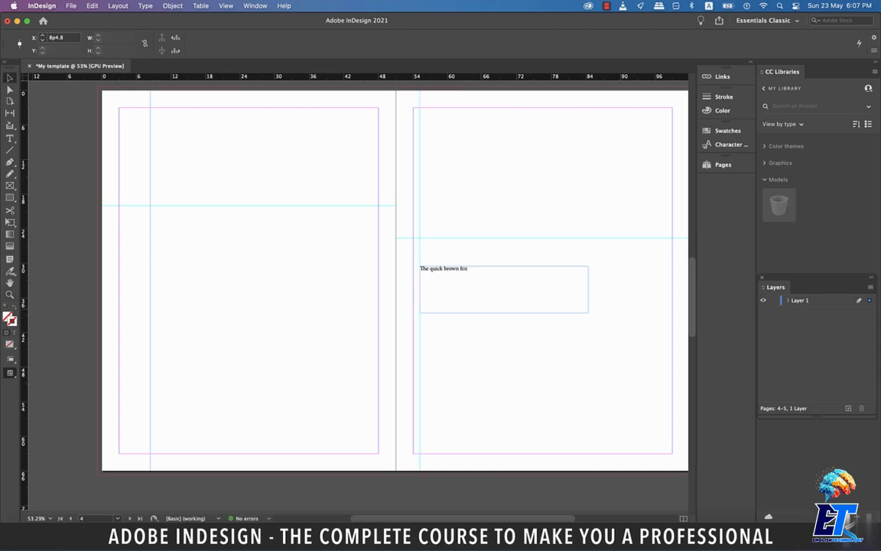
Step: Match page 4's guides to page 5's, with the horizontal one at 25p7.2, and move the text frame's top edge up to that guide
left_click_drag(230, 77, 229, 238)
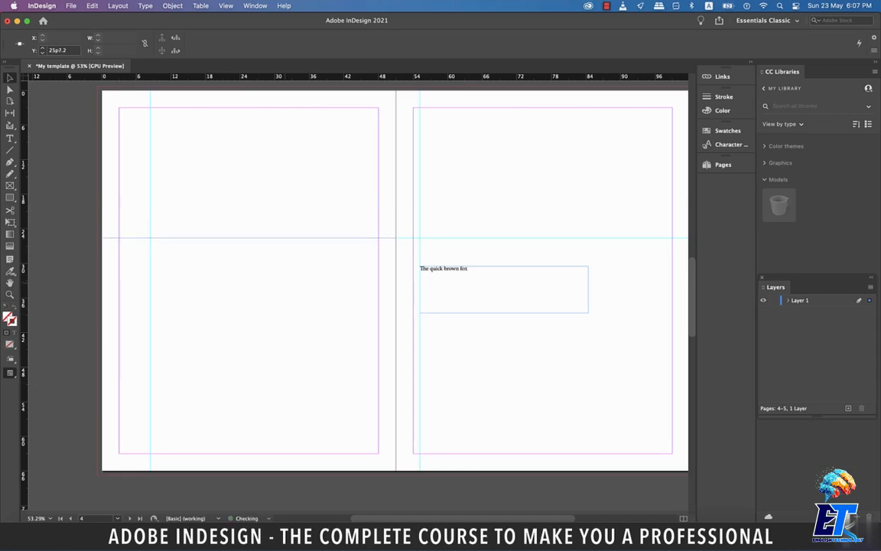
left_click_drag(505, 290, 506, 261)
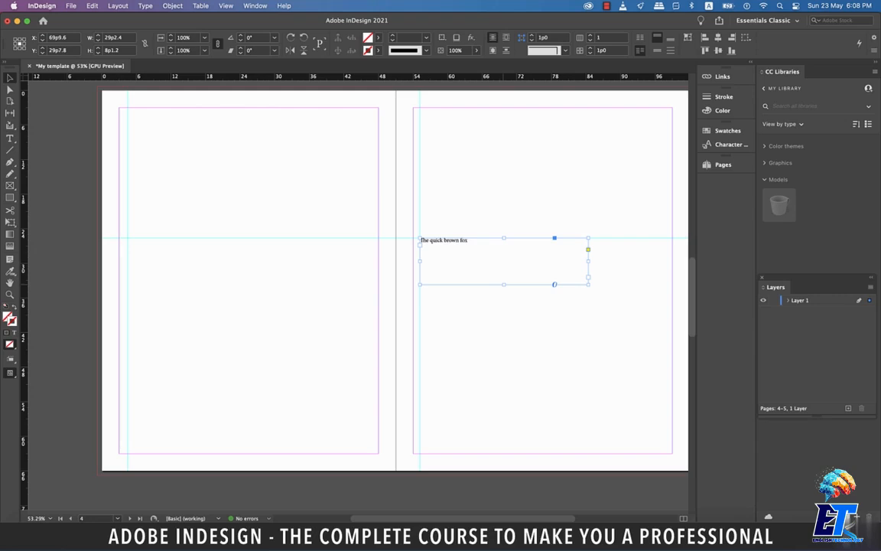
Step: Duplicate the "The quick brown fox" text frame onto page 4, align its top-left corner with the guide intersection, and deselect it
key("super+c")
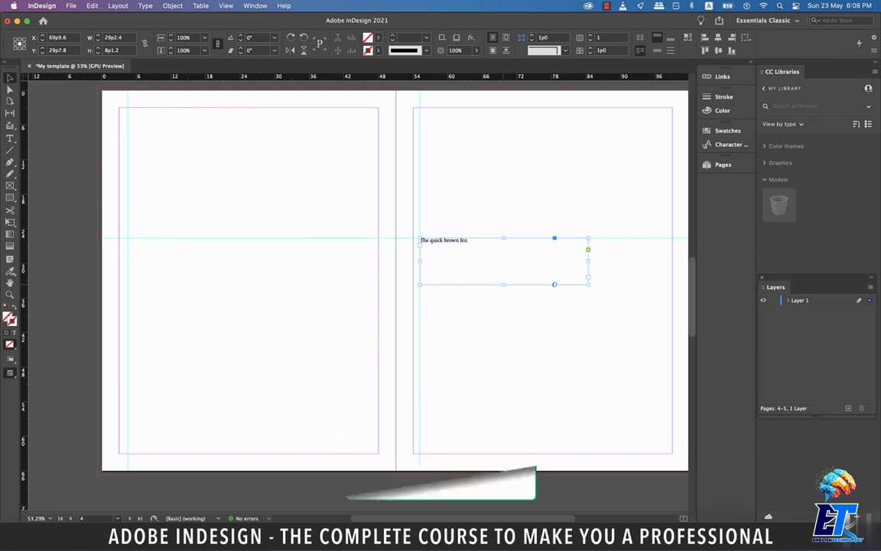
key("super+v")
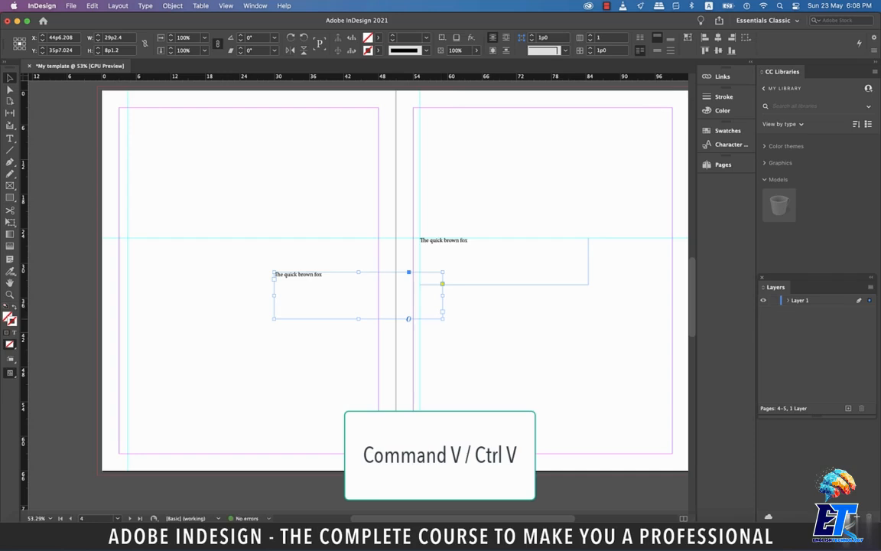
left_click_drag(337, 294, 190, 261)
key("super+shift+a")
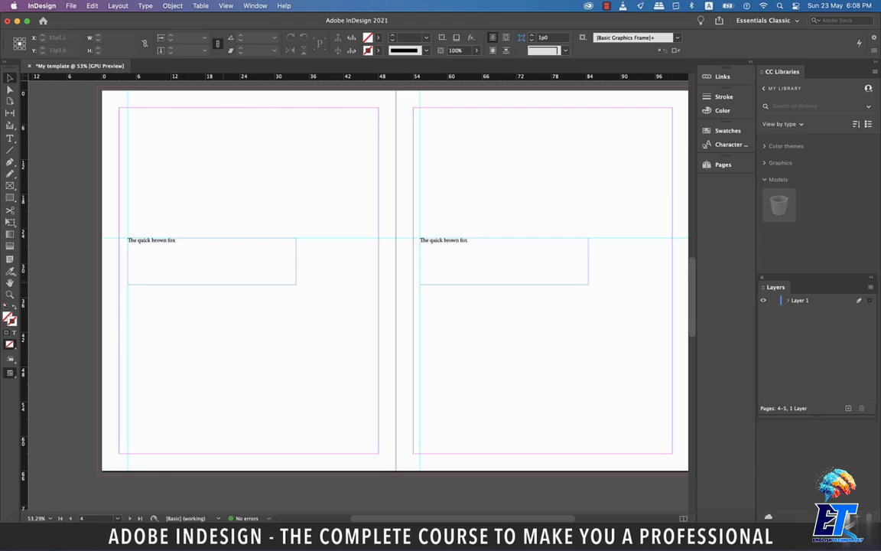
left_click(212, 261)
key("super+shift+a")
Step: Lock the ruler guides
left_click(226, 6)
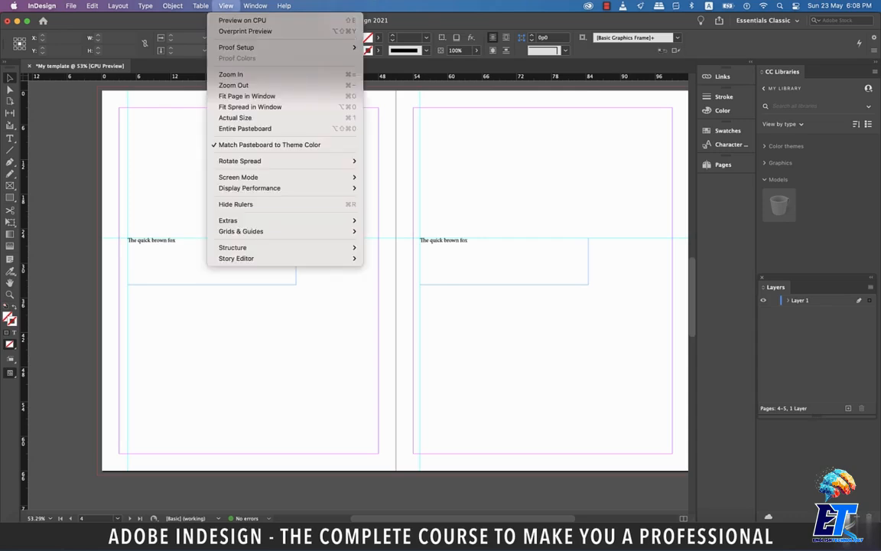
mouse_move(306, 231)
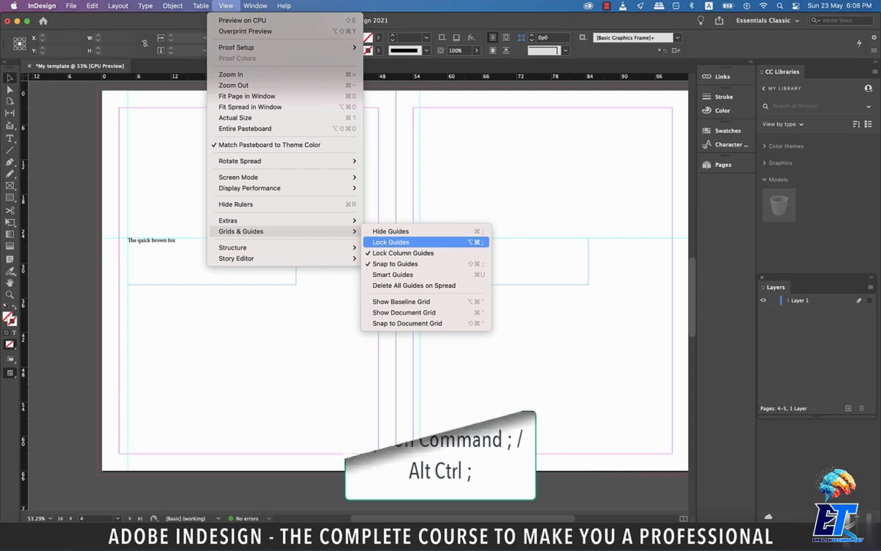
key("Return")
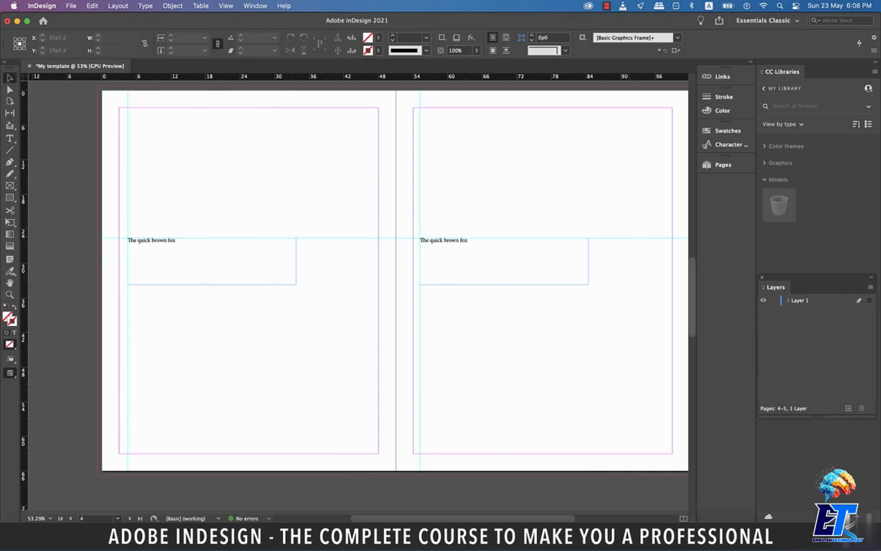
Step: Draw two rectangle frames on page 4: about 21p7 by 18p11 above the text and about 30p7 by 23p7 at the lower edge
scroll(395, 279, "right", 2)
left_click(10, 185)
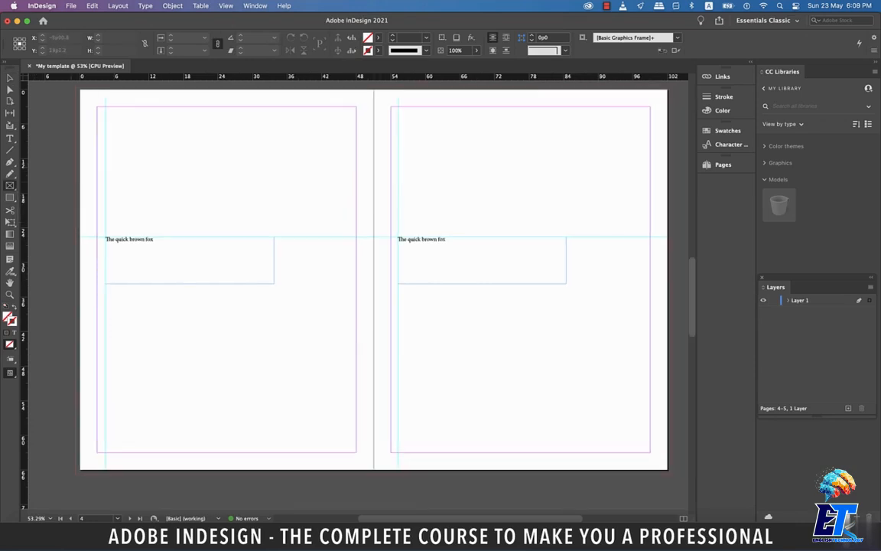
left_click_drag(96, 107, 222, 215)
left_click_drag(77, 337, 252, 467)
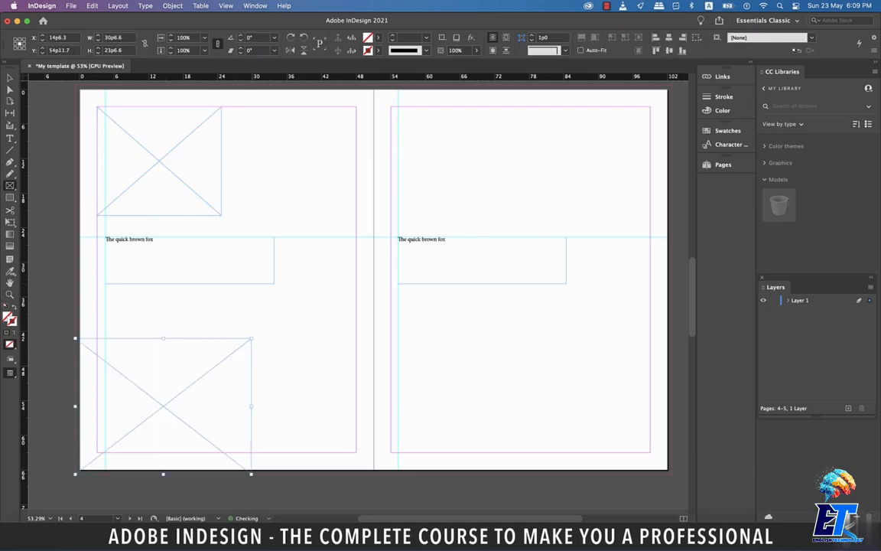
Step: Move the upper rectangle frame to the top-left corner of page 4 and deselect it
scroll(382, 275, "left", 3)
mouse_move(238, 161)
left_mouse_down()
mouse_move(220, 161)
mouse_move(220, 144)
left_mouse_up()
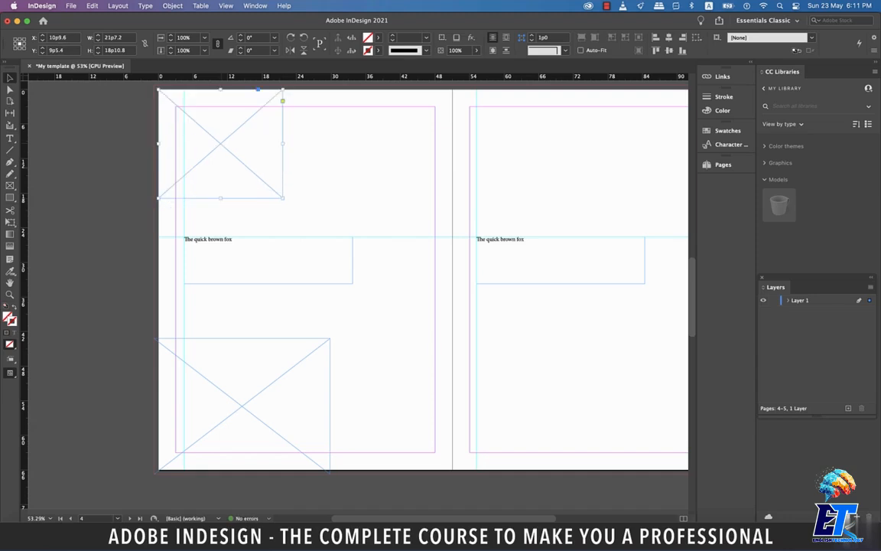
left_click(111, 167)
Step: Place the Pexels images numbered 1906795 and 345522 from the Torrents folder into the upper and lower frames on page 4
left_click(221, 143)
left_click(242, 405, "shift")
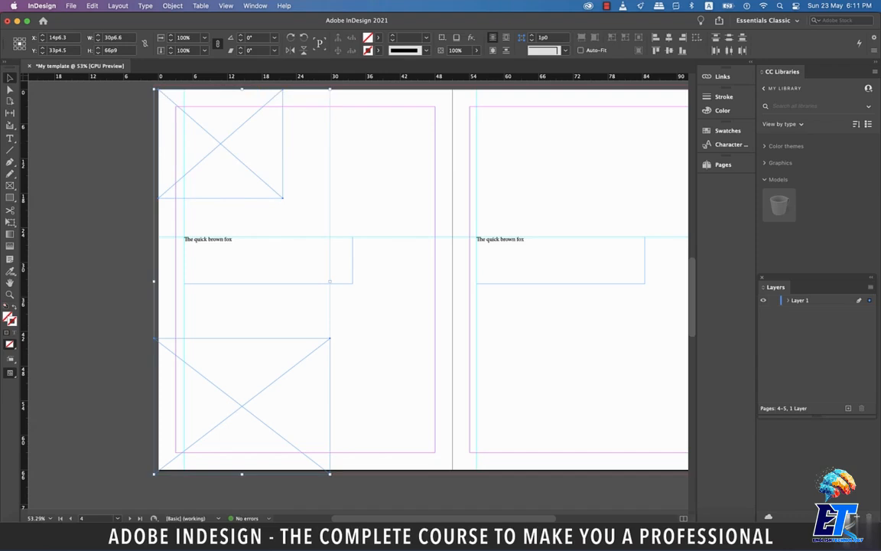
left_click(70, 5)
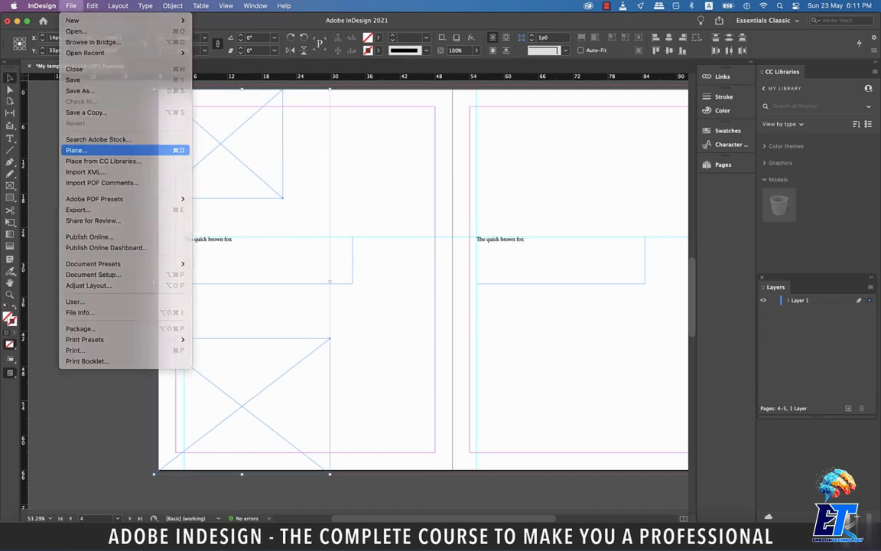
left_click(77, 148)
key("shift+Up")
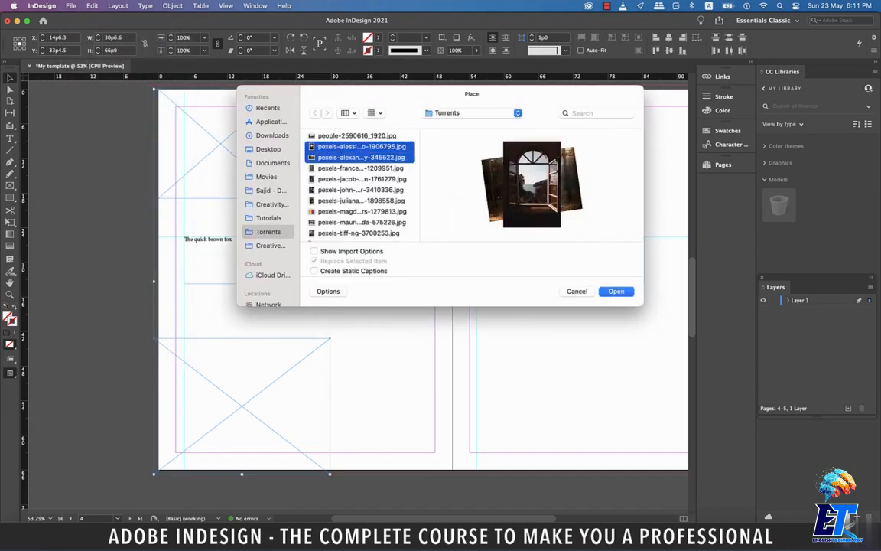
key("Return")
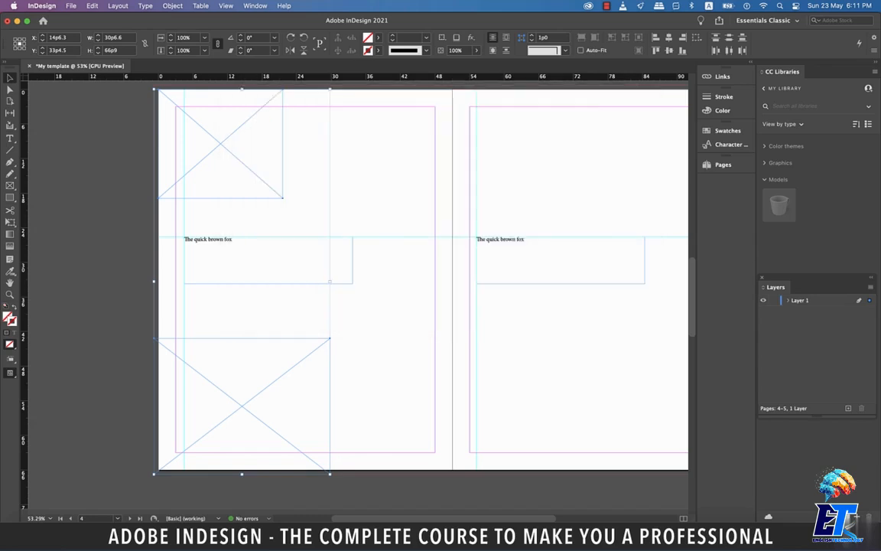
left_click(166, 90)
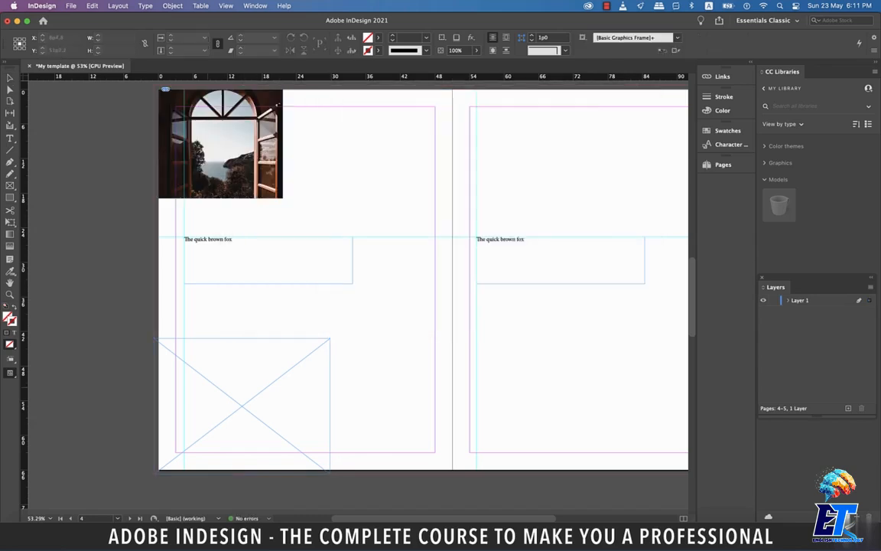
left_click(219, 366)
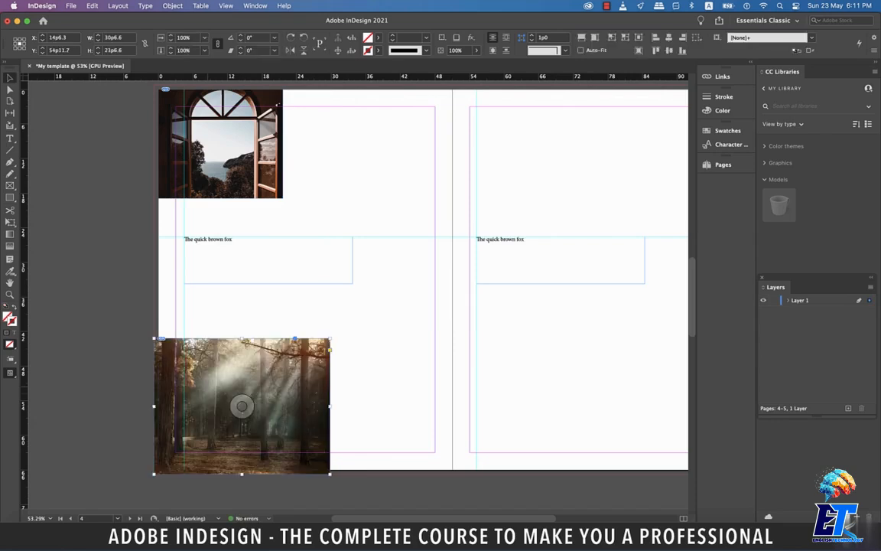
Step: Deselect the lower image and examine both images on page 4 at actual size along the page edges and bleed line
key("super+shift+a")
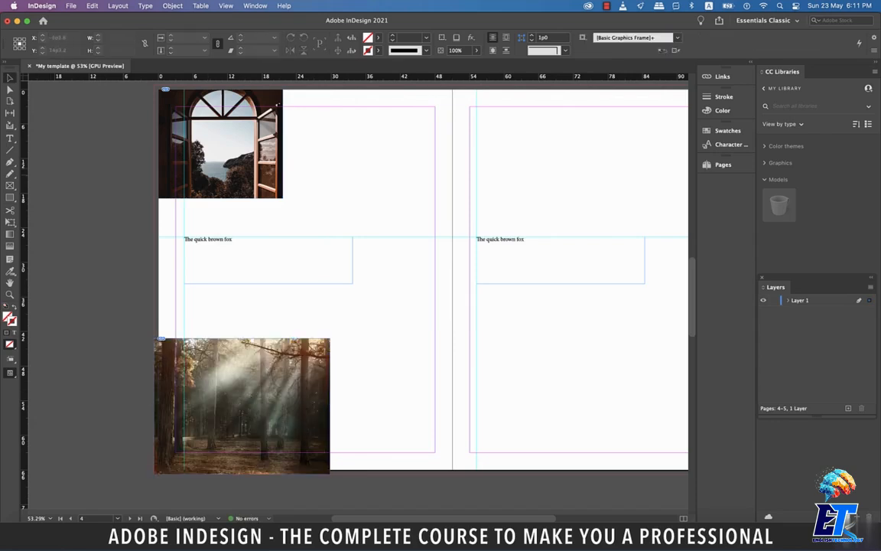
scroll(421, 279, "up", 1)
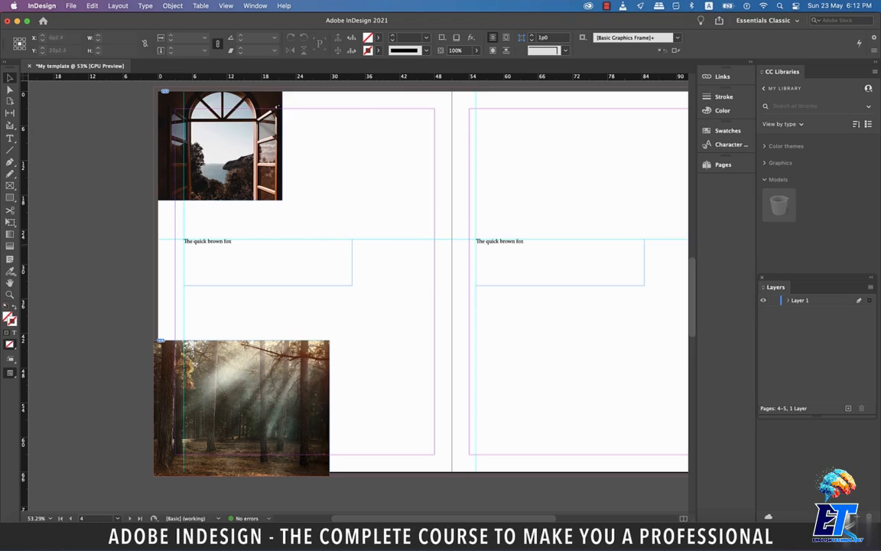
left_click(219, 145)
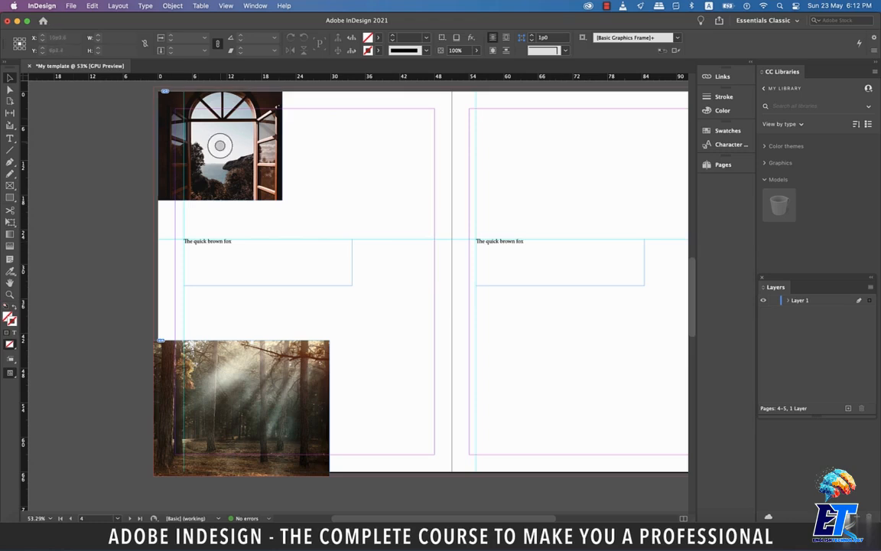
key("super+1")
scroll(350, 328, "up", 5)
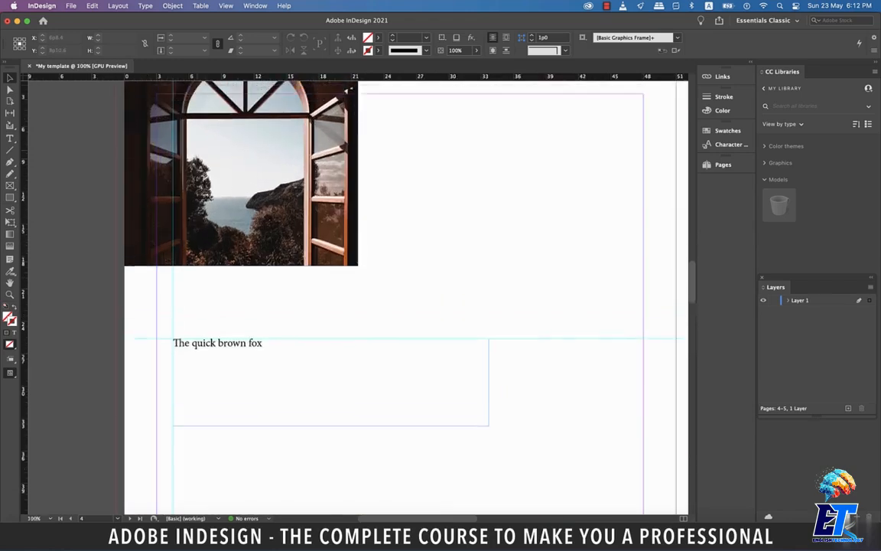
scroll(349, 327, "down", 3)
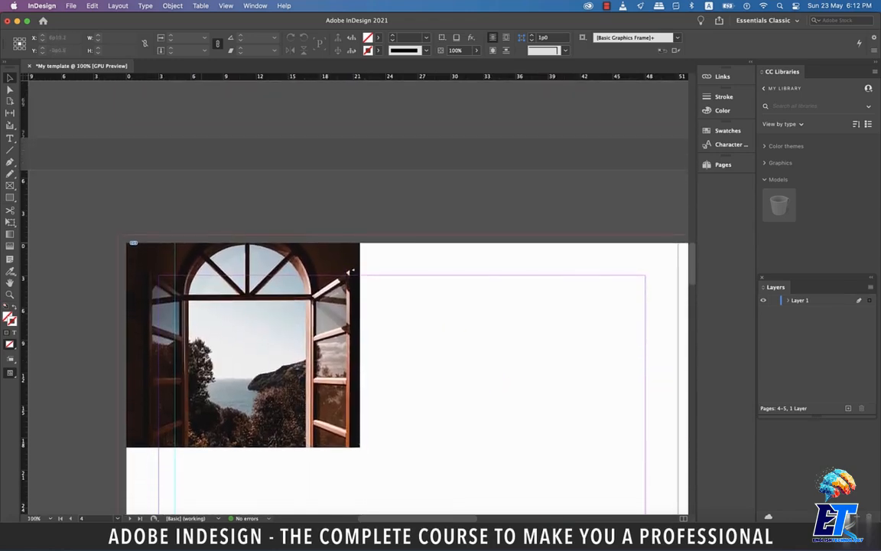
left_click(243, 346)
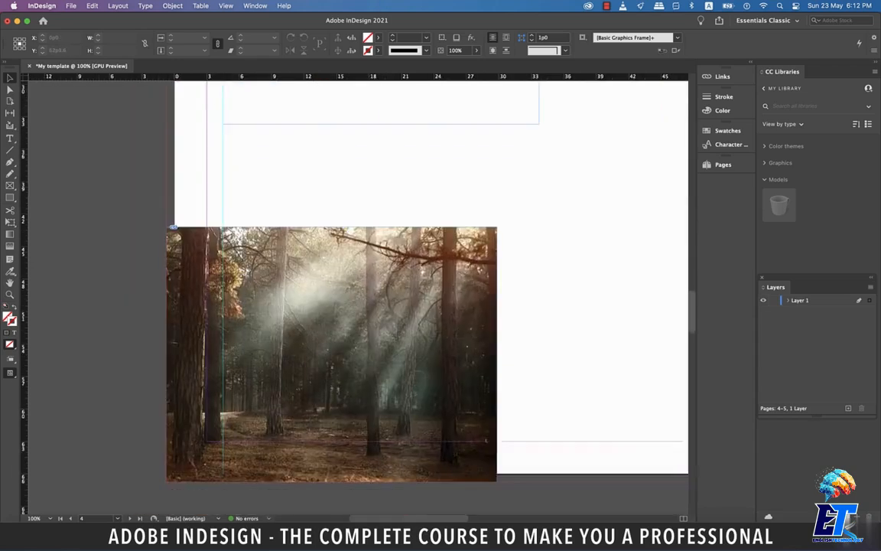
scroll(382, 306, "down", 5)
scroll(383, 306, "up", 5)
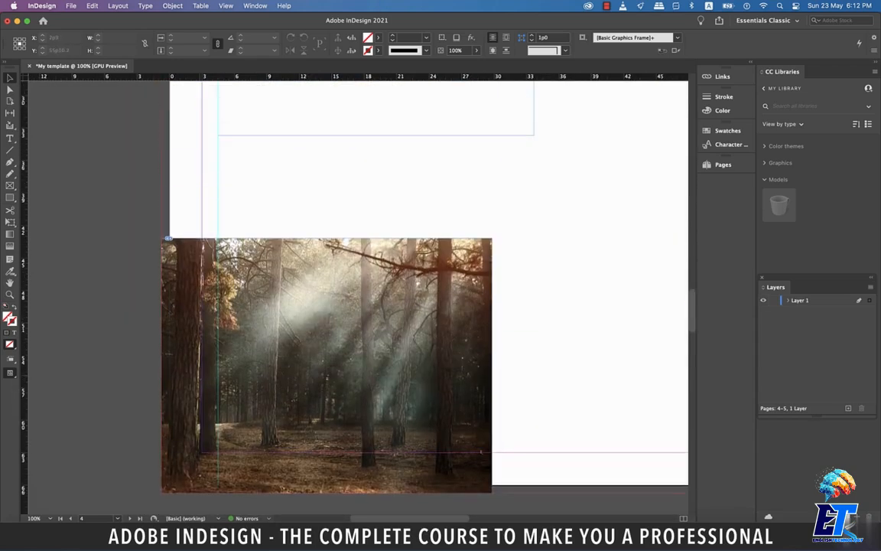
scroll(327, 346, "down", 2)
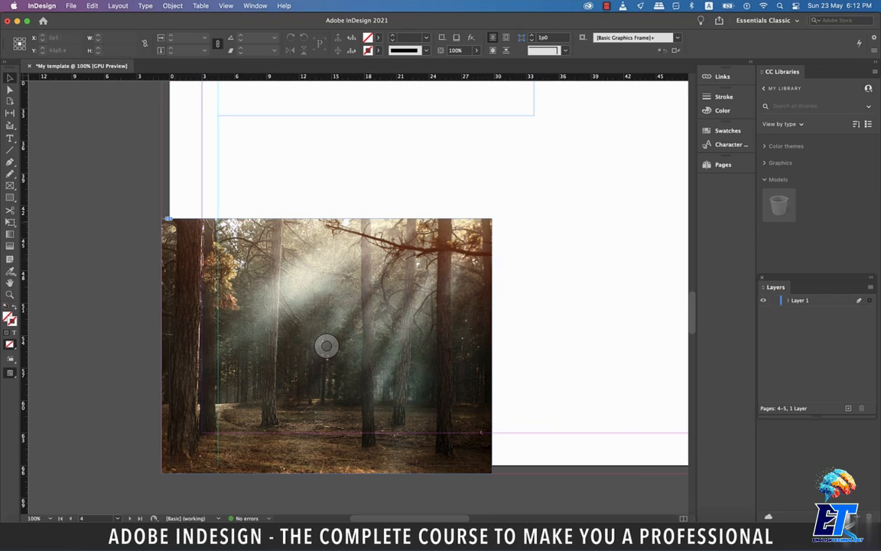
Step: Fit the whole spread of pages 4 and 5 in view and show it in Preview mode without guides and frame edges
key("super+alt+0")
key("w")
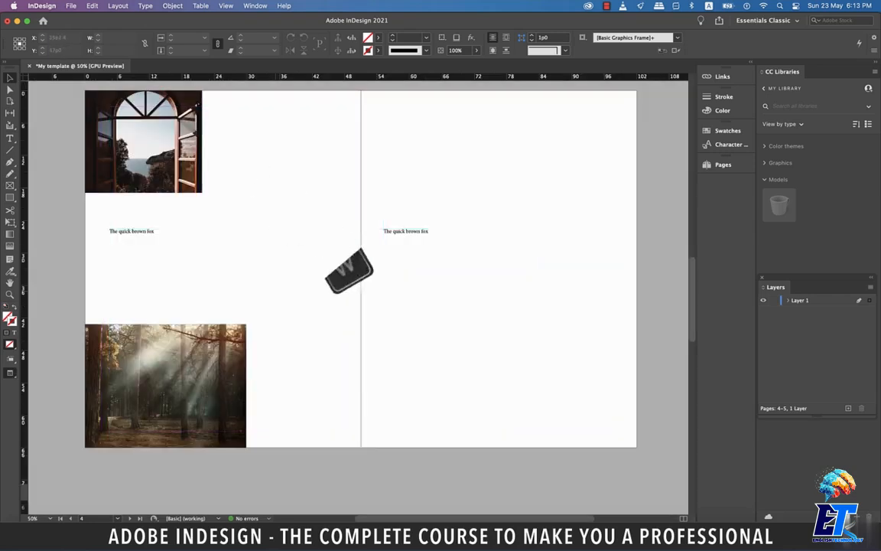